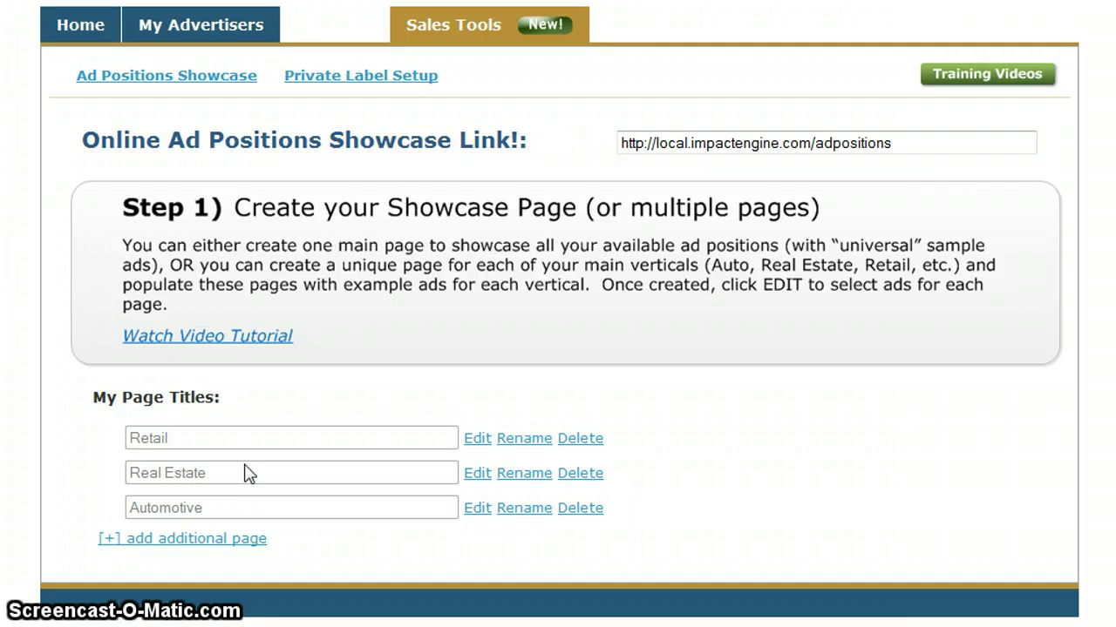
Visit the online Ad Positions Showcase link, submit the Real Estate category and view its Standard Ads.
drag(866, 143, 599, 145)
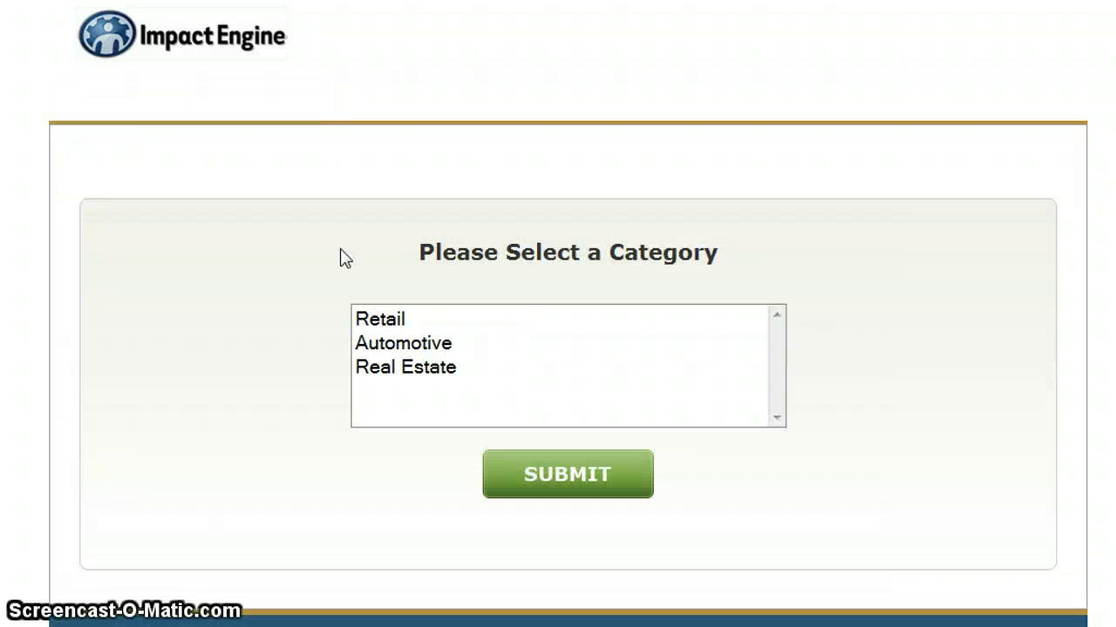
click(415, 375)
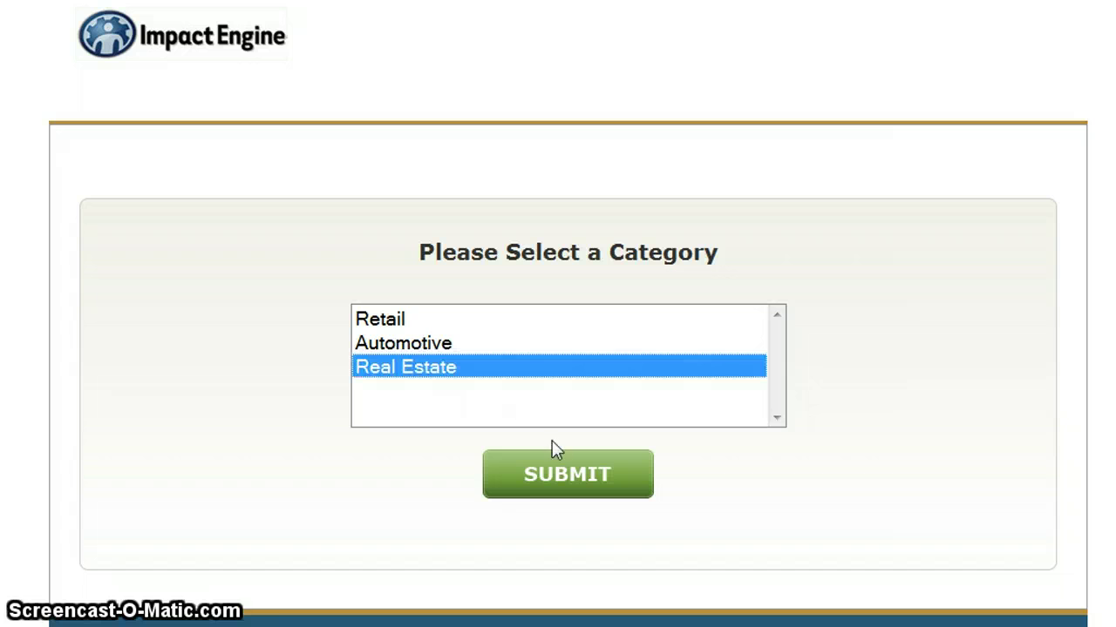
click(563, 488)
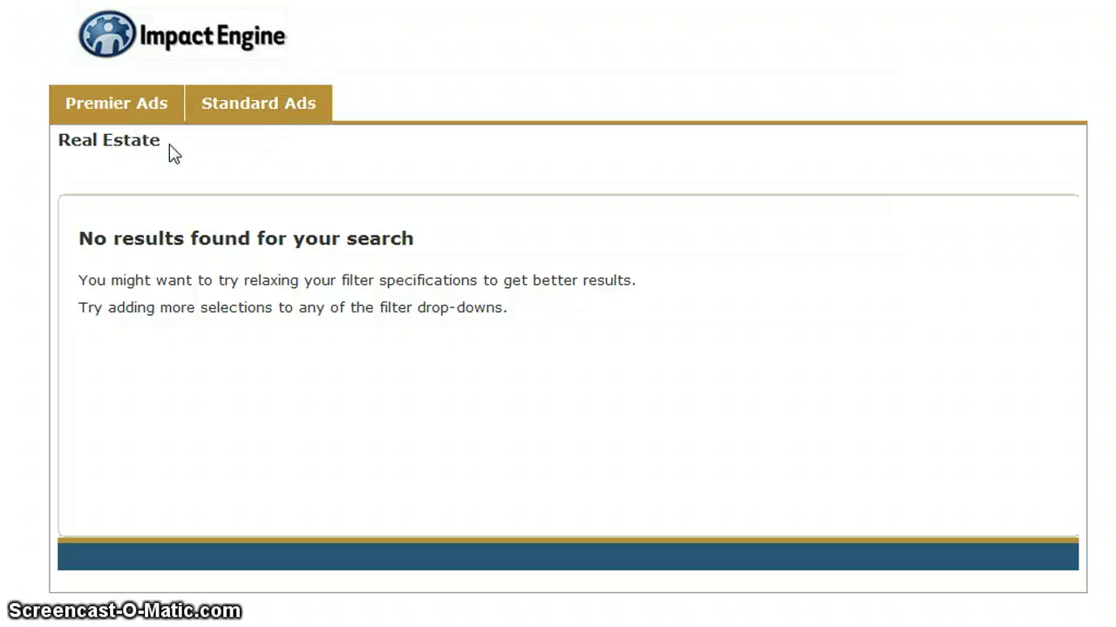
click(259, 110)
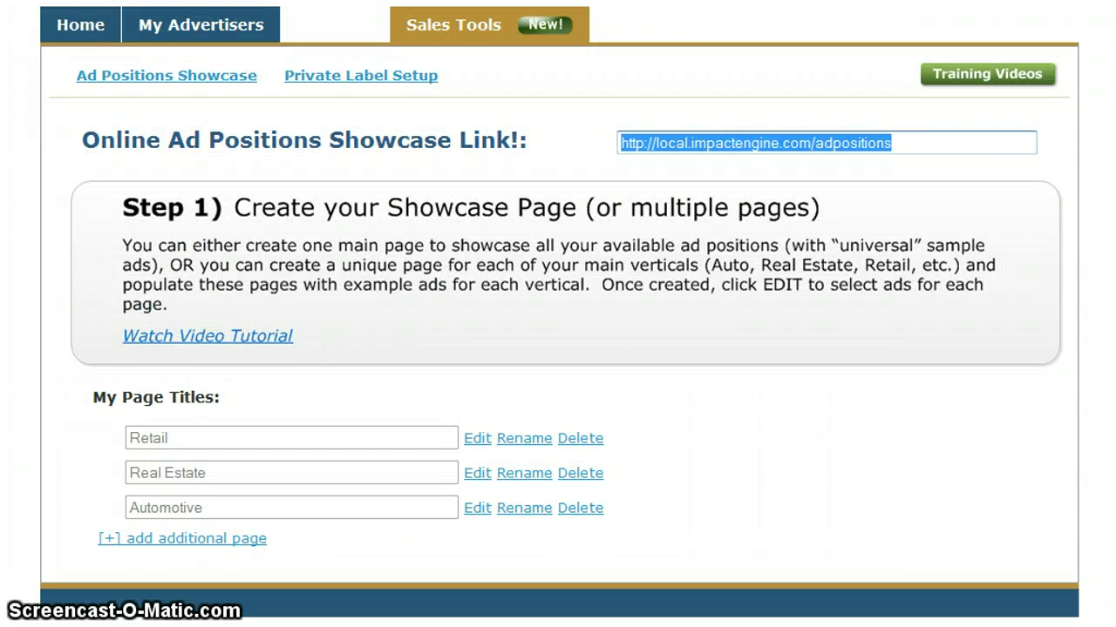
Open the Real Estate showcase page for editing and review its Premier and Standard ad position sections.
click(479, 473)
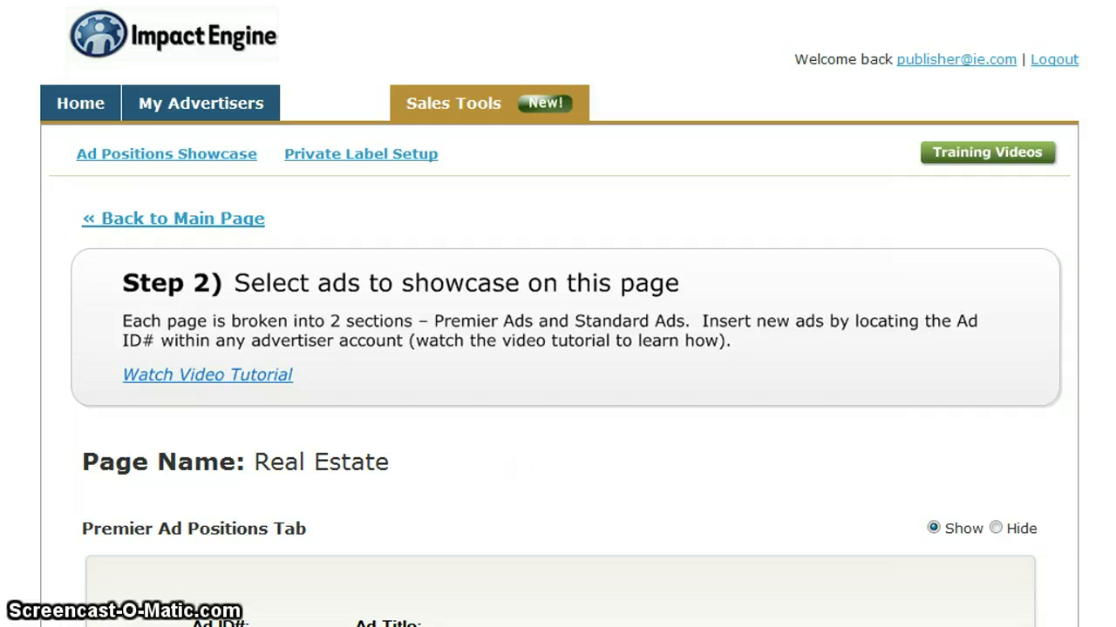
scroll(558, 349, down, 5)
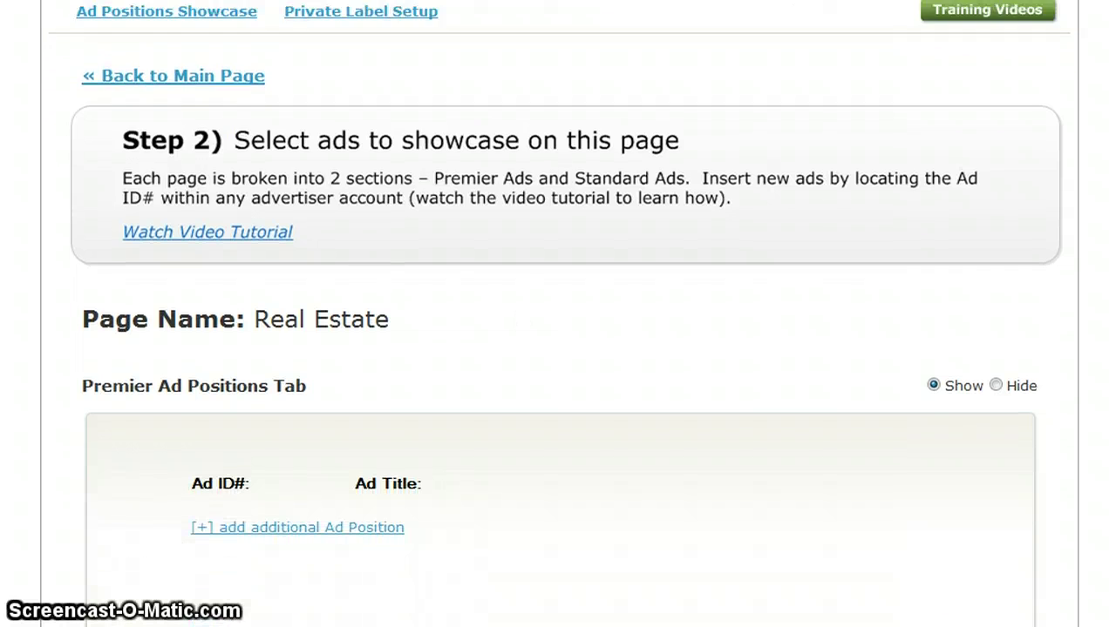
scroll(670, 244, down, 1)
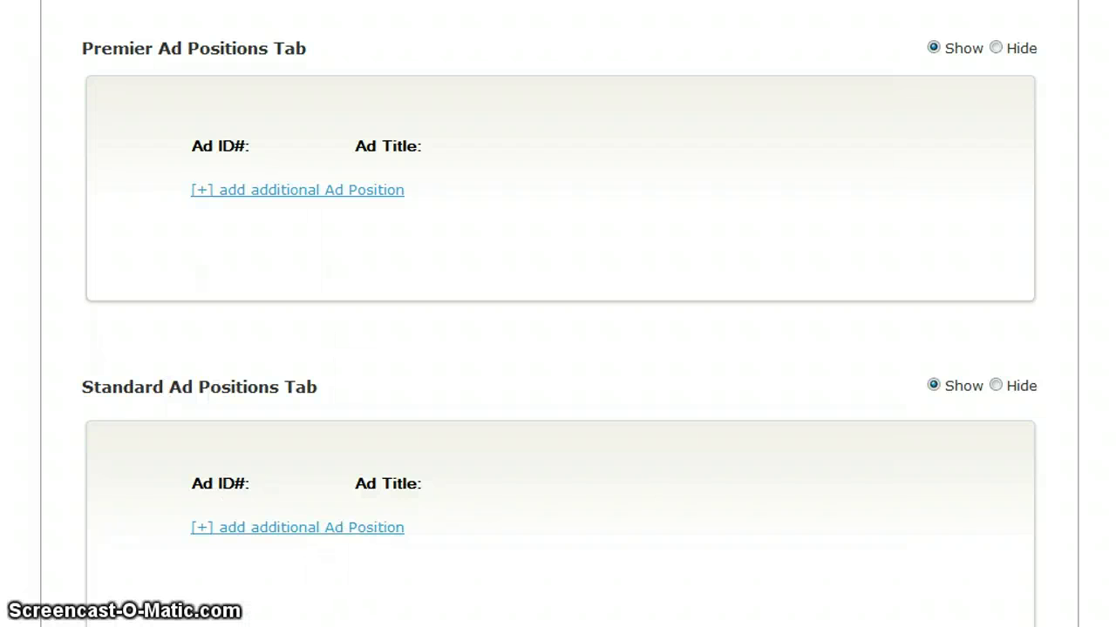
scroll(715, 146, up, 6)
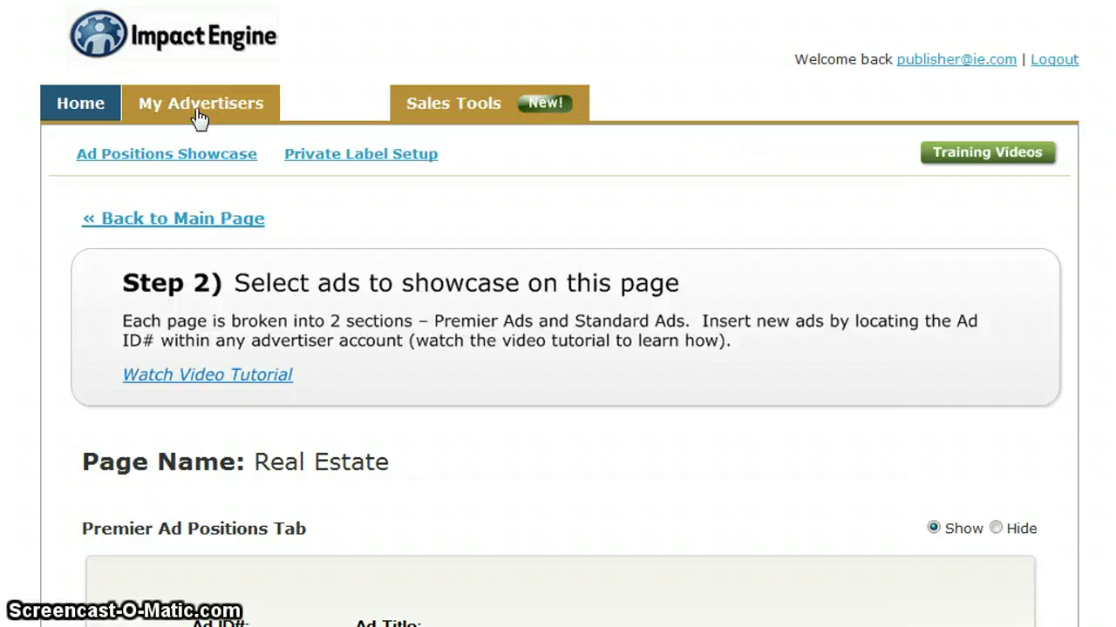
Log in to the Real Estate Advertiser account from the advertiser list and open the Custom Gallery Search for standard ads.
click(199, 119)
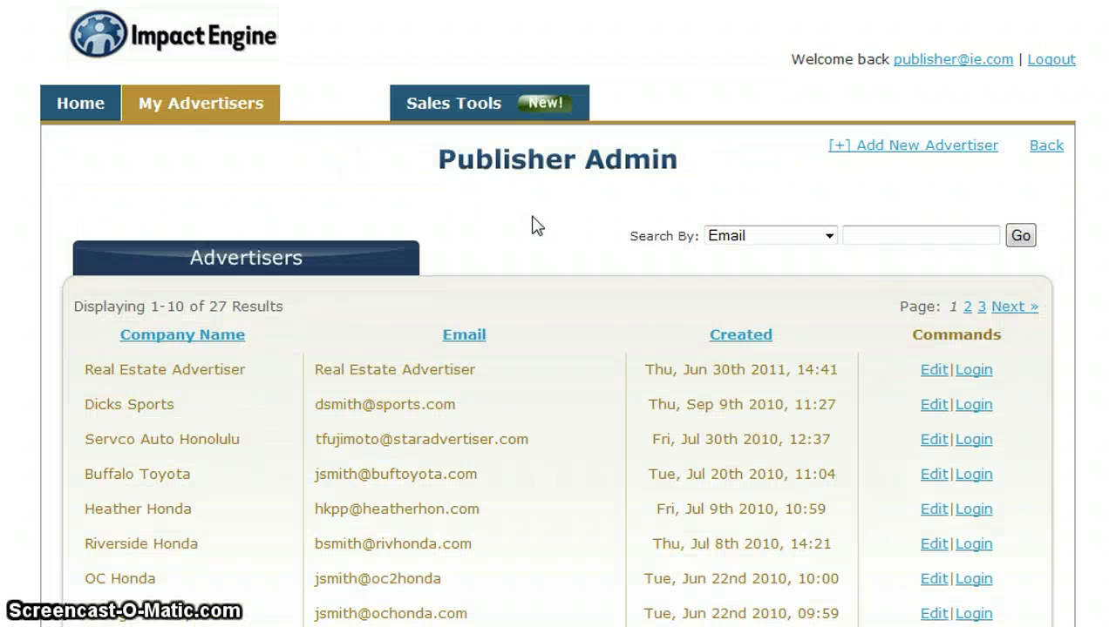
click(972, 371)
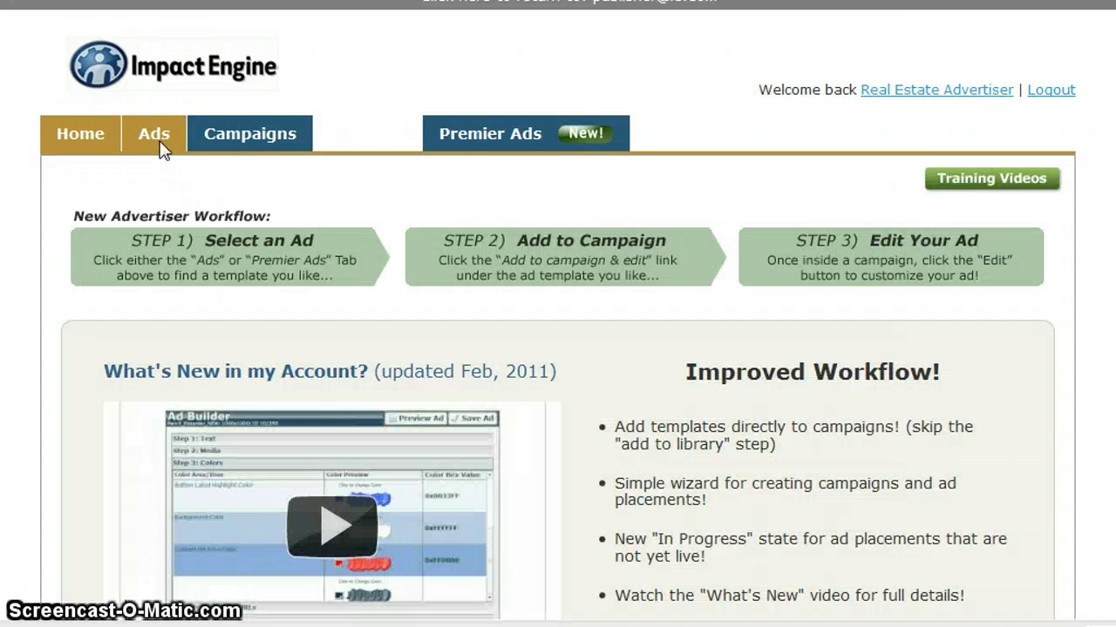
click(155, 135)
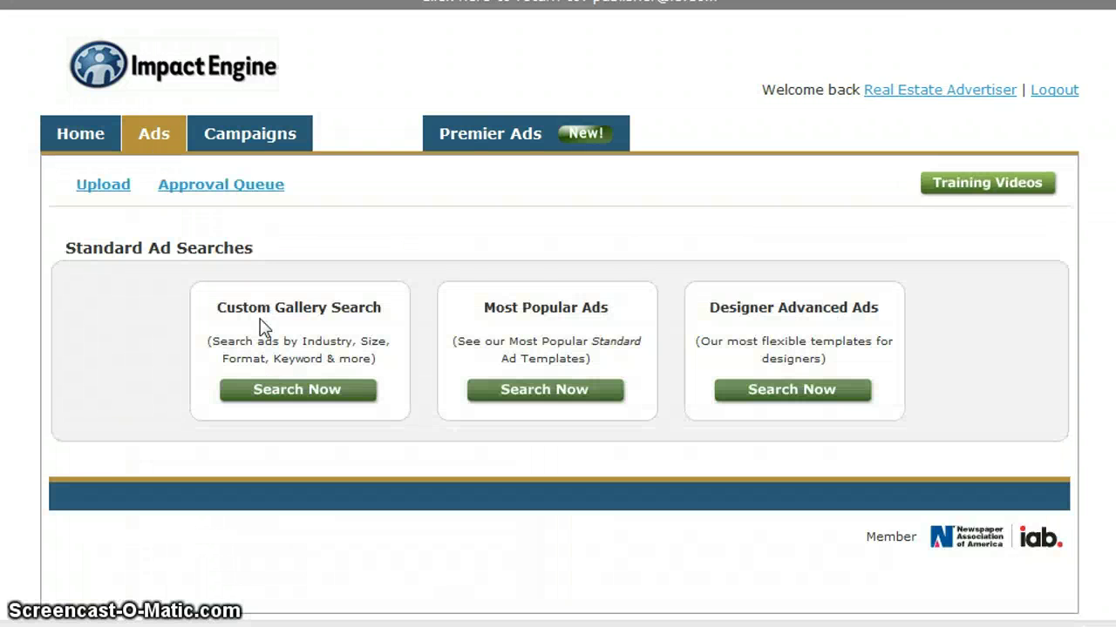
click(299, 391)
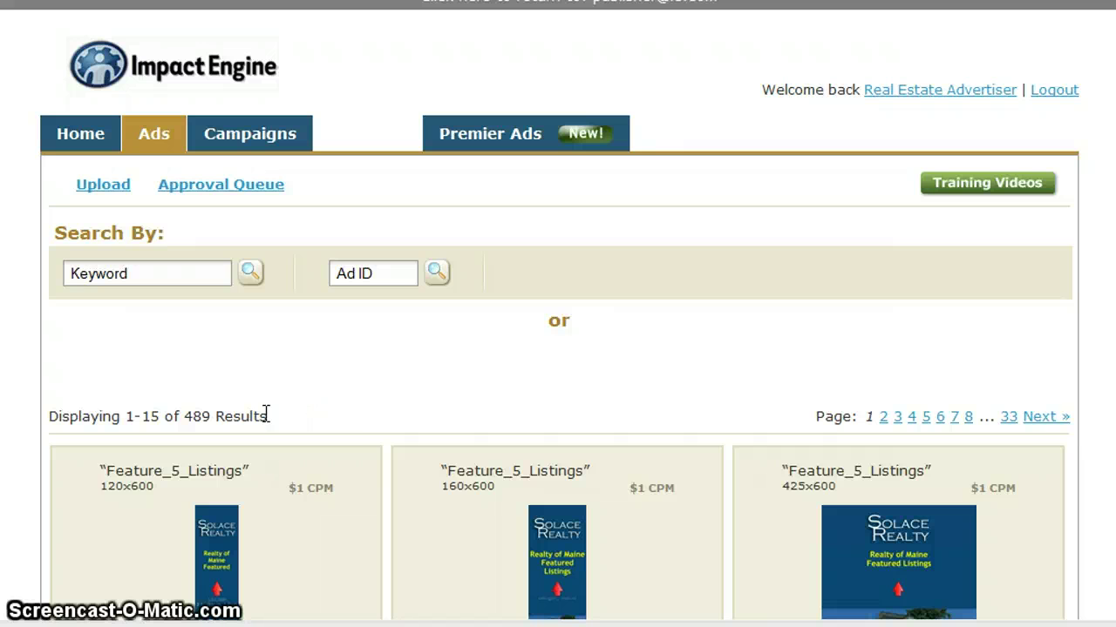
Filter the ad gallery by the Real Estate industry.
click(297, 372)
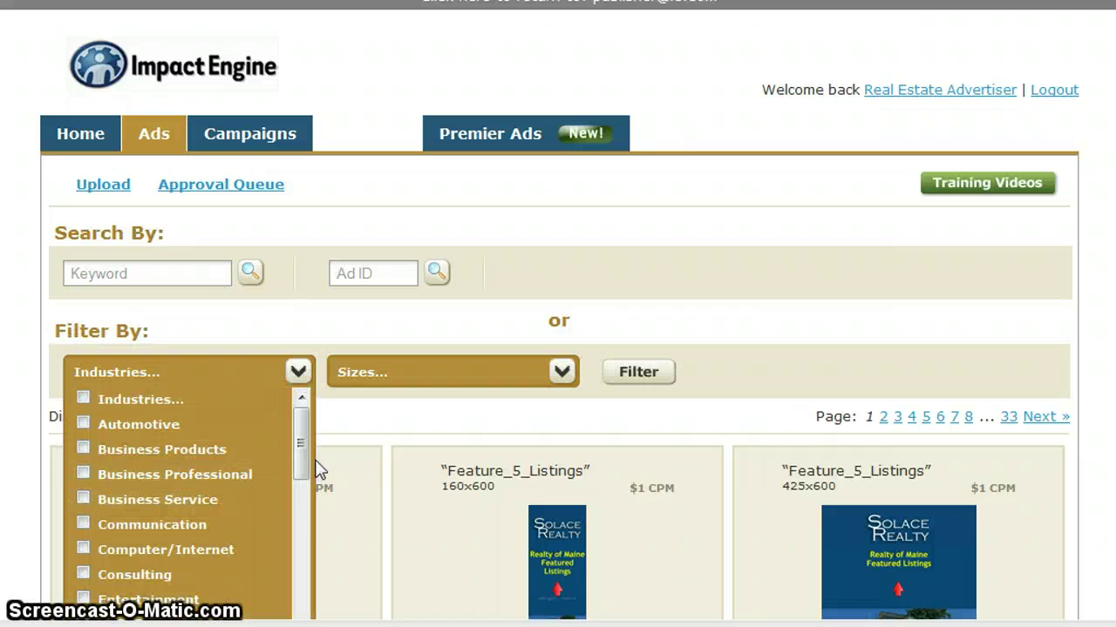
drag(301, 458, 299, 515)
scroll(290, 491, down, 2)
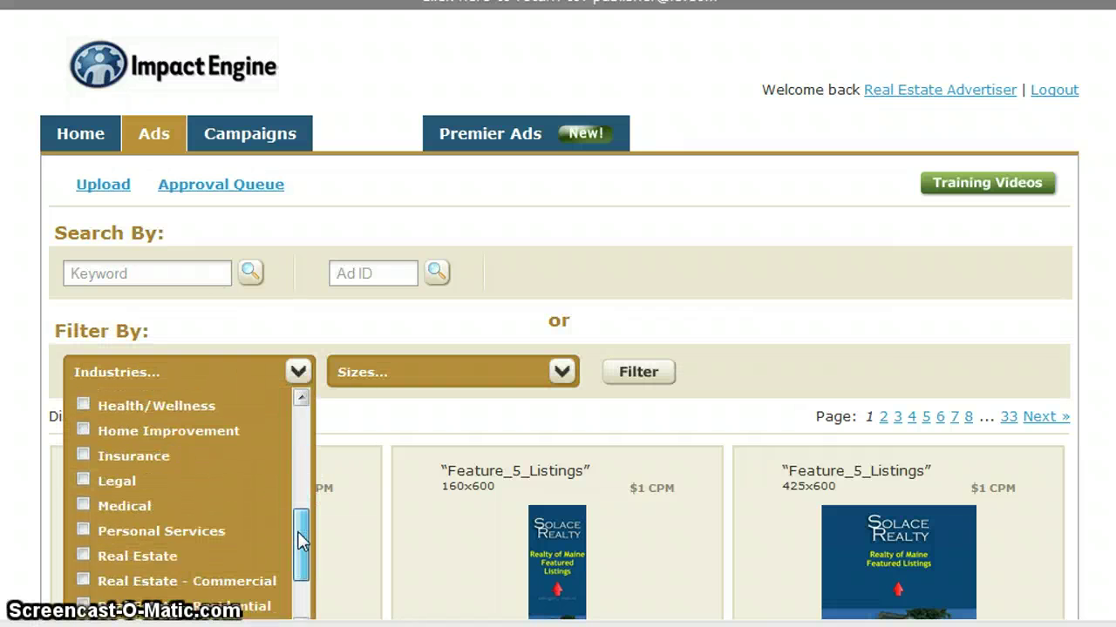
click(142, 559)
click(640, 377)
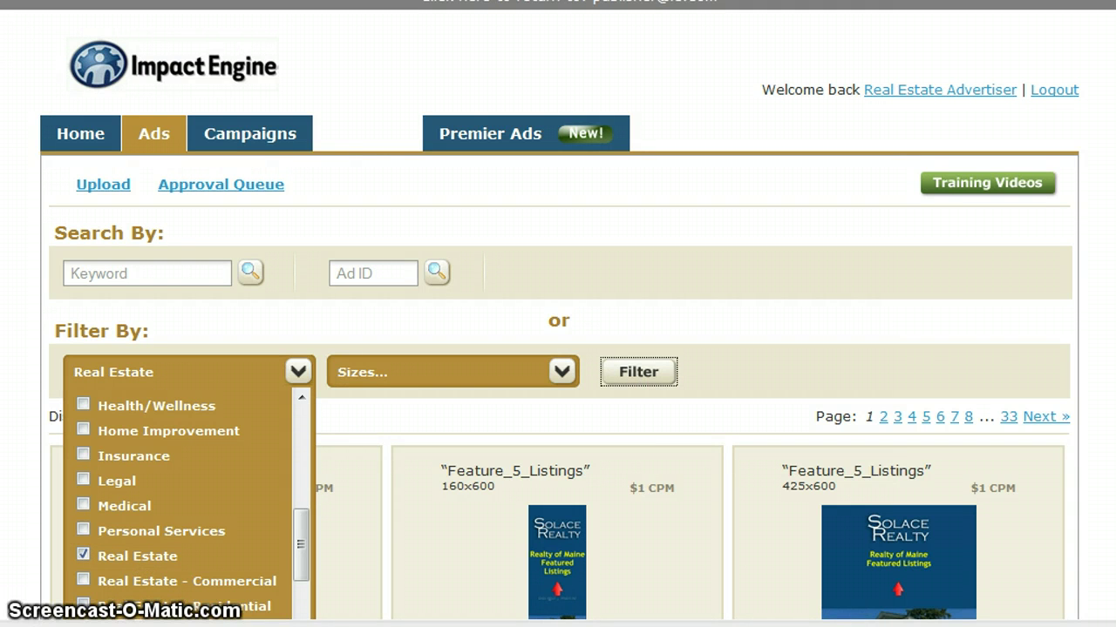
Copy the ad number from the details of the 160x600 "Feature_5_Listings" ad and close the details.
scroll(558, 349, down, 4)
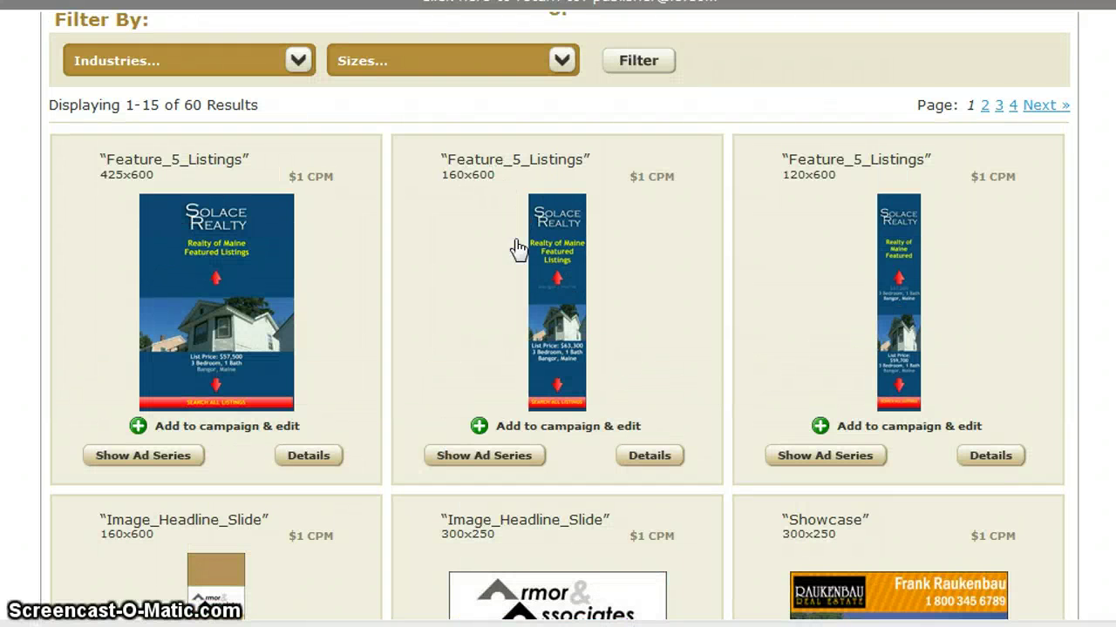
click(665, 468)
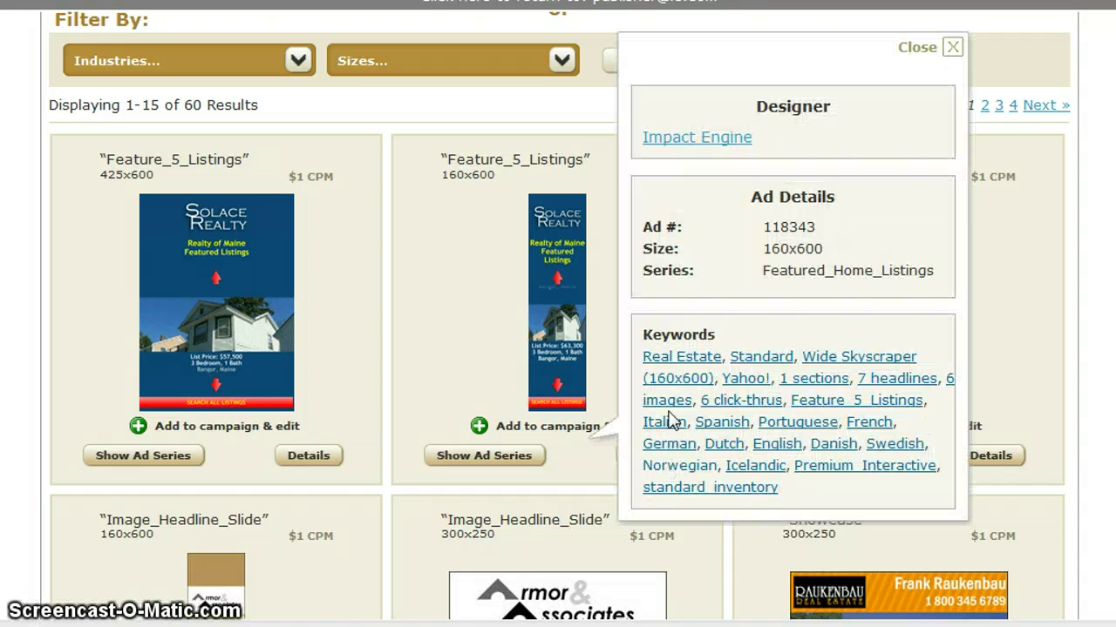
double_click(782, 225)
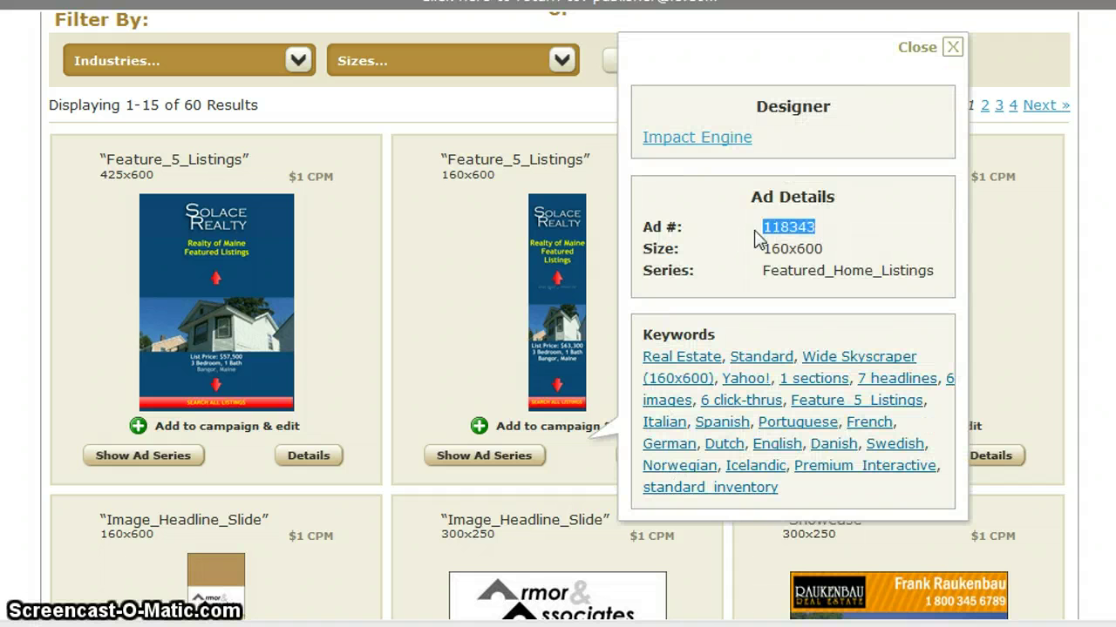
click(953, 48)
scroll(1089, 139, up, 4)
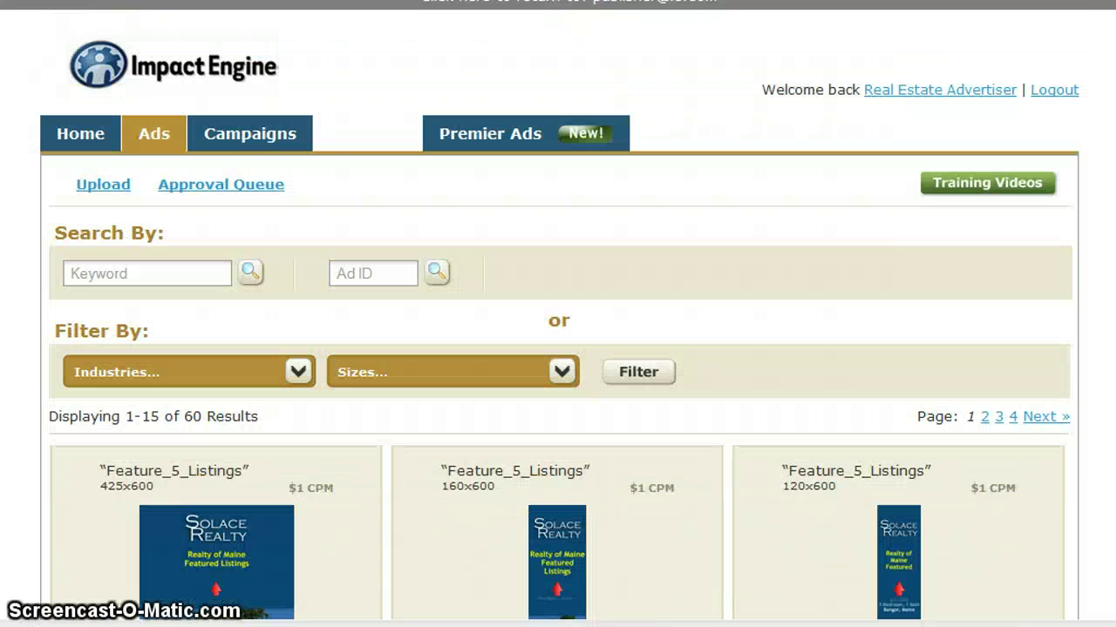
Return to the publisher account and open the Real Estate showcase page for editing in Sales Tools.
click(671, 11)
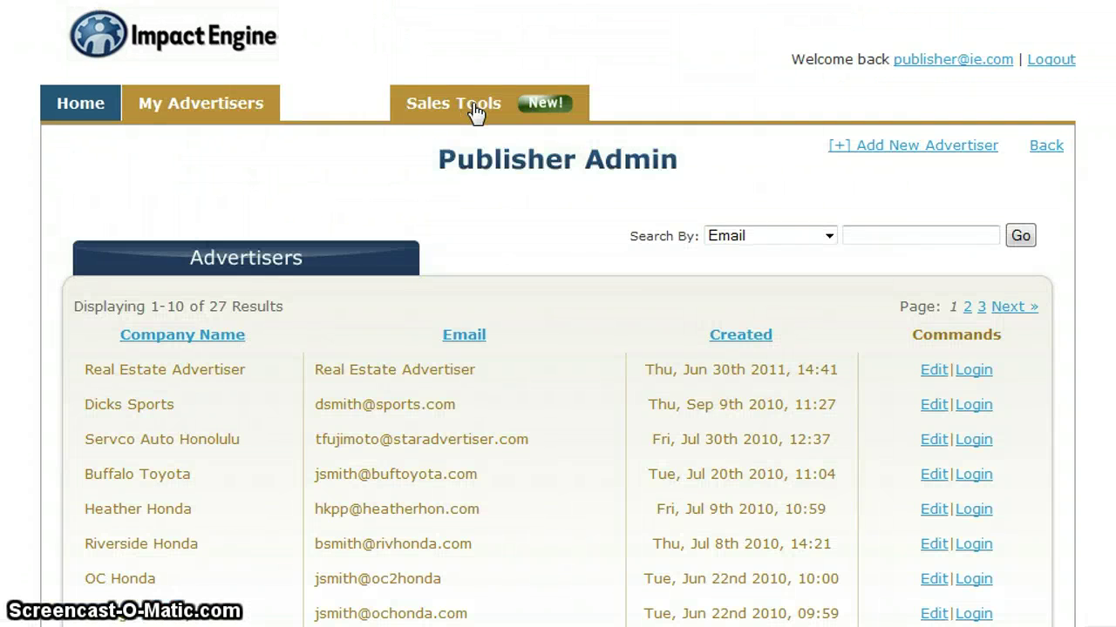
click(475, 110)
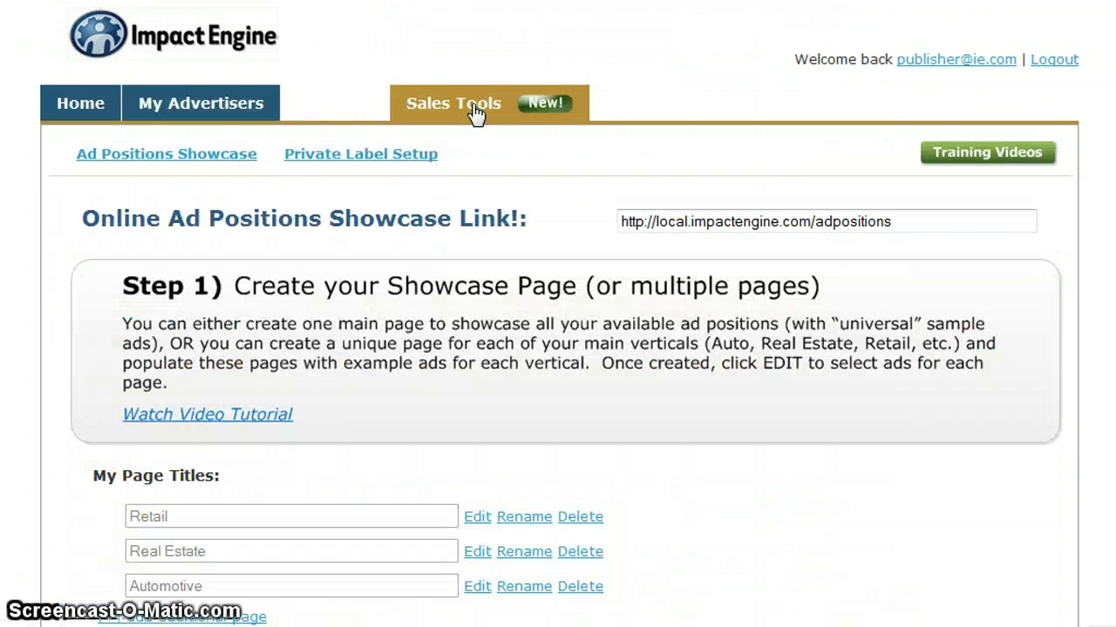
click(479, 558)
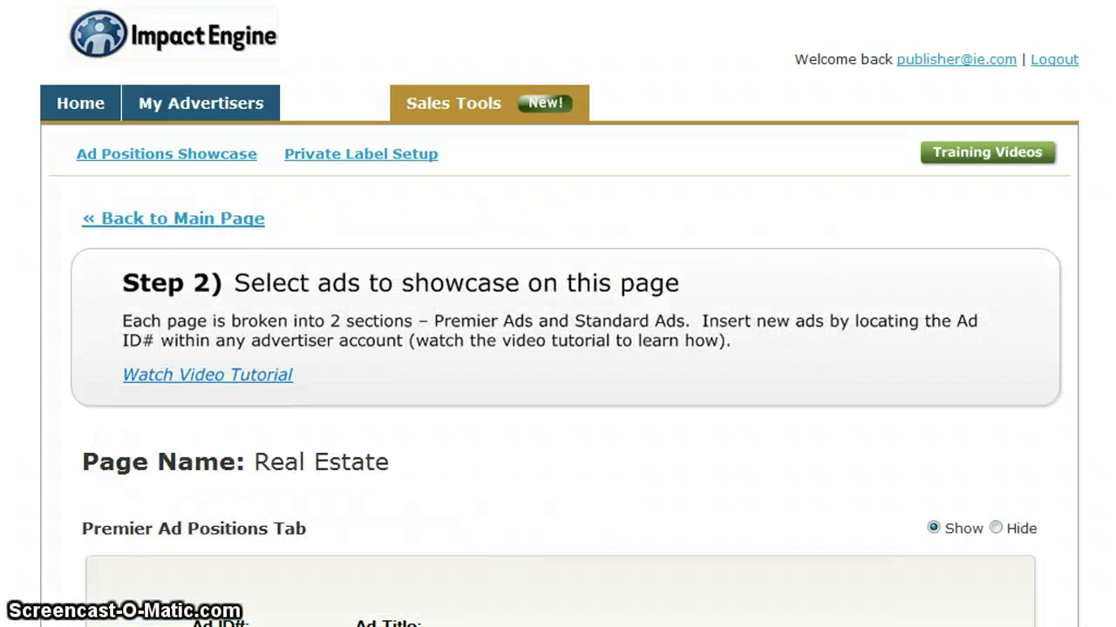
Add a Standard ad position with Ad ID 118343 and the title "160x600 ($15cpm)", and save it.
scroll(374, 494, down, 5)
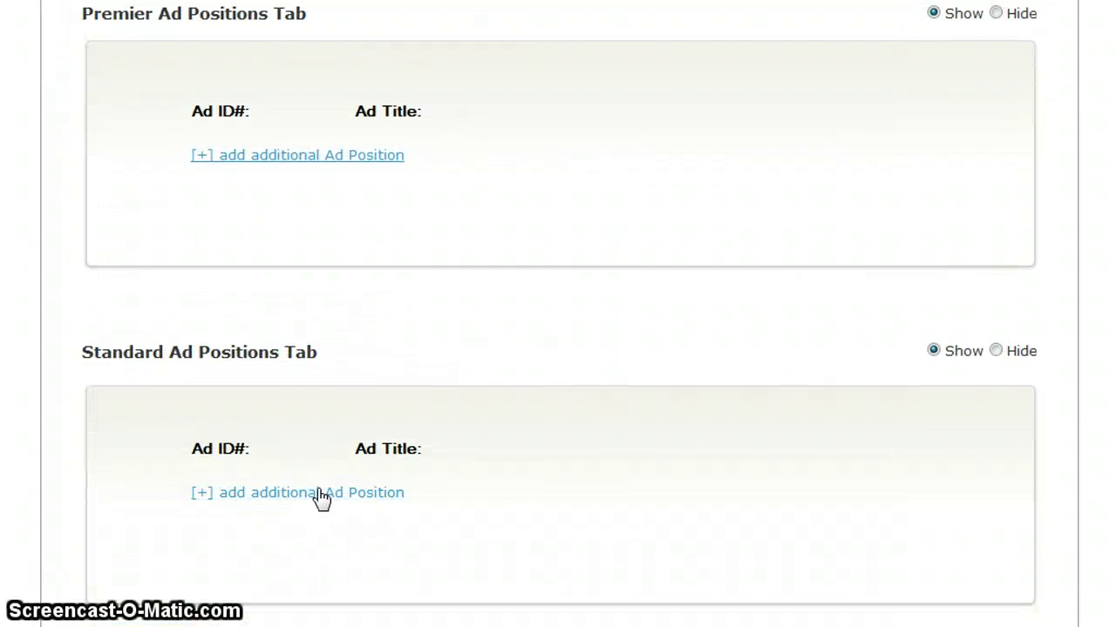
click(321, 495)
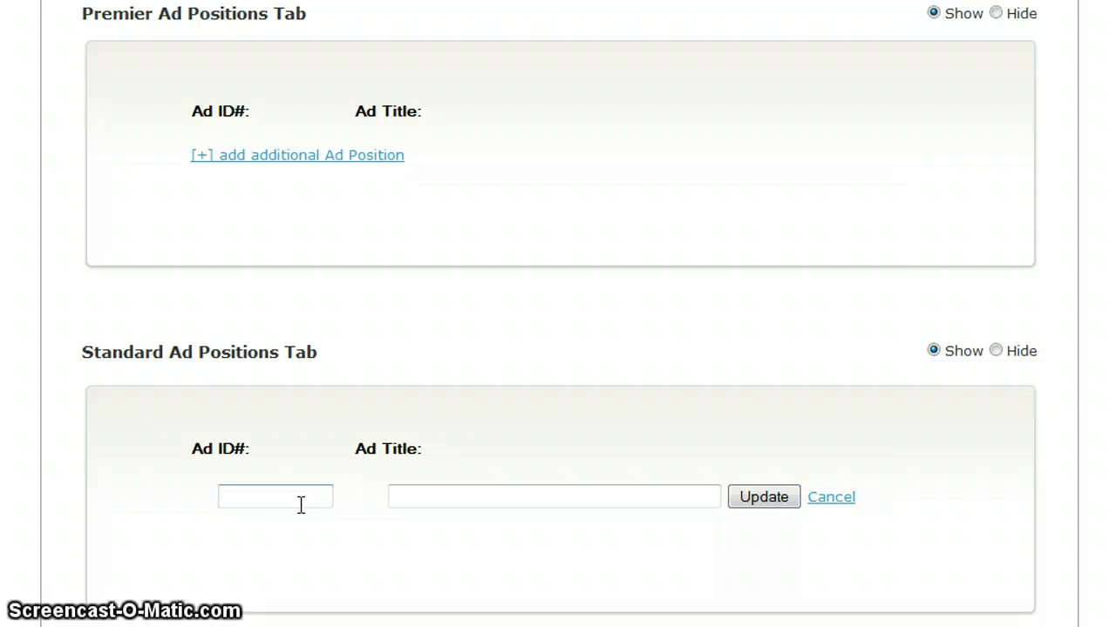
click(300, 505)
text(118343)
click(463, 496)
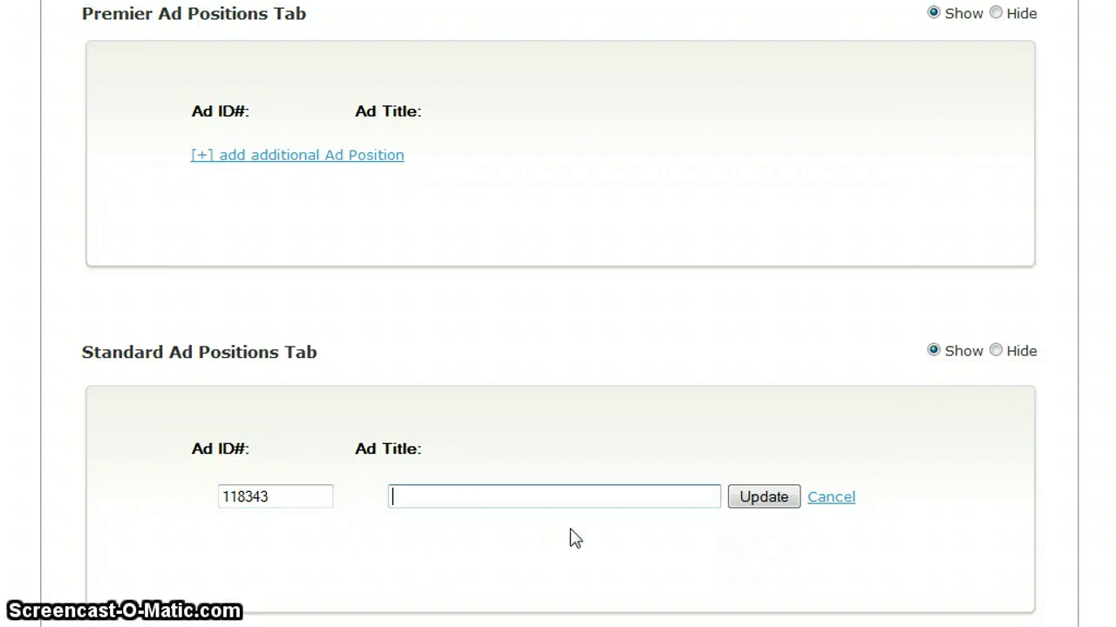
text(160)
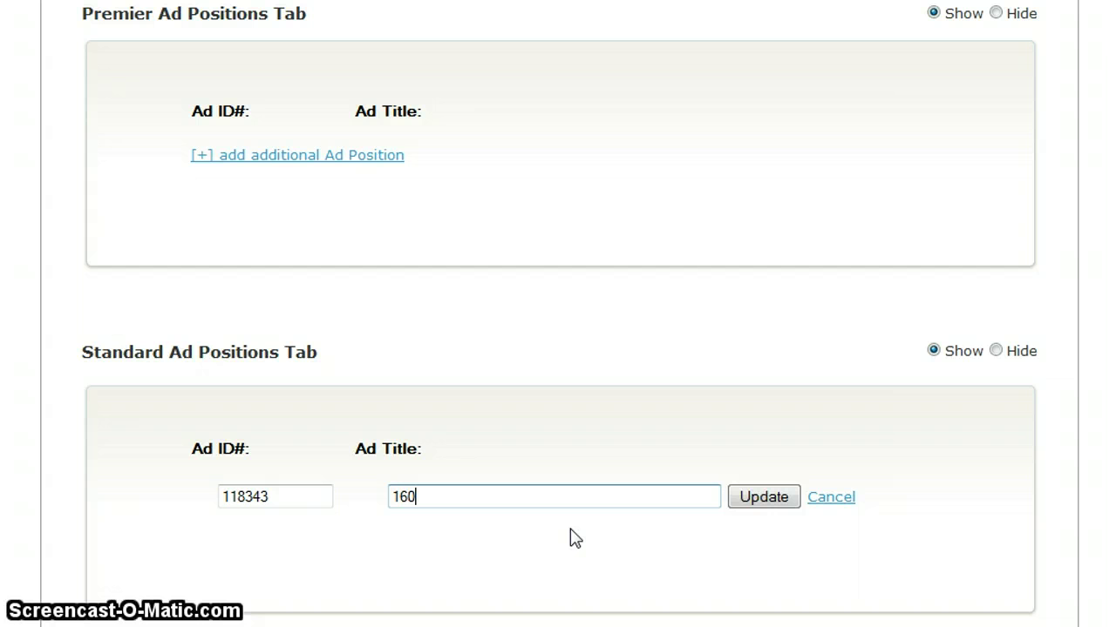
text(x600)
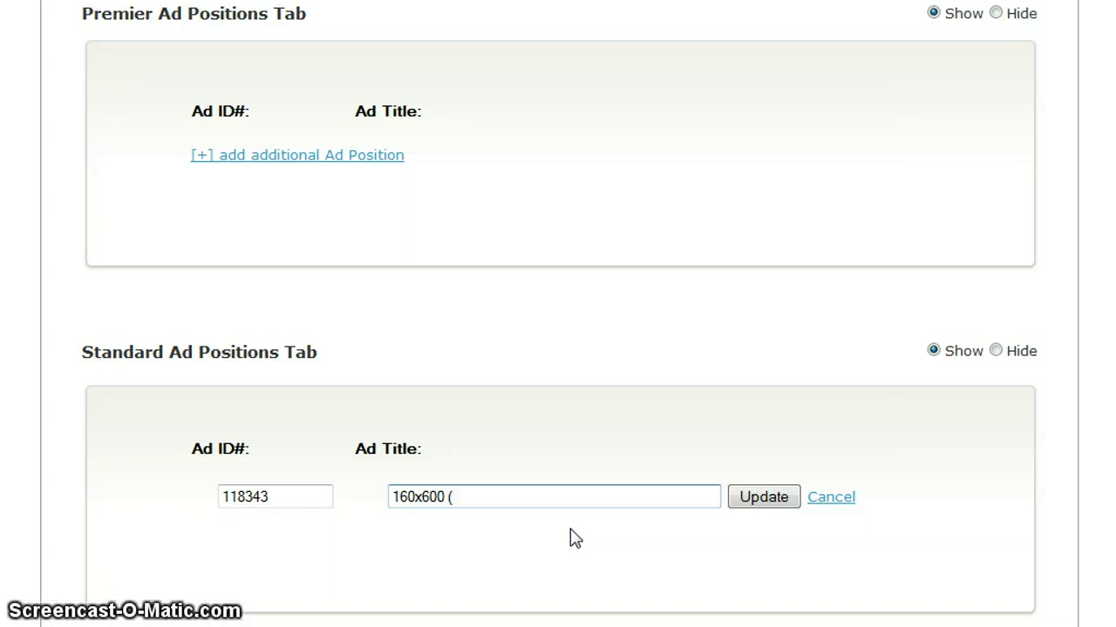
text(($15)
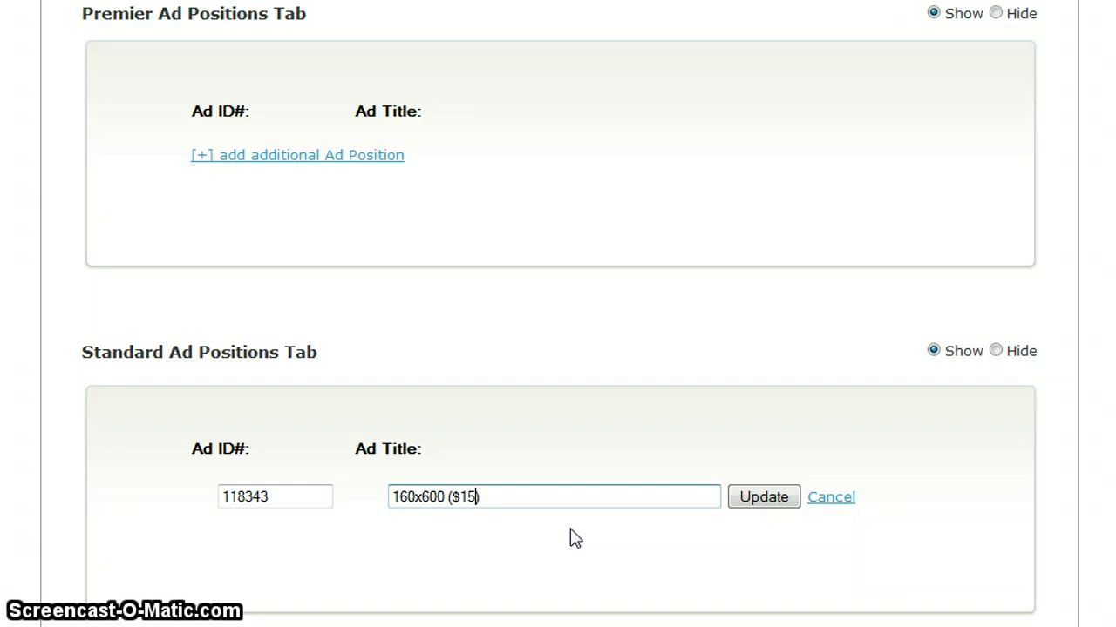
text(cpom))
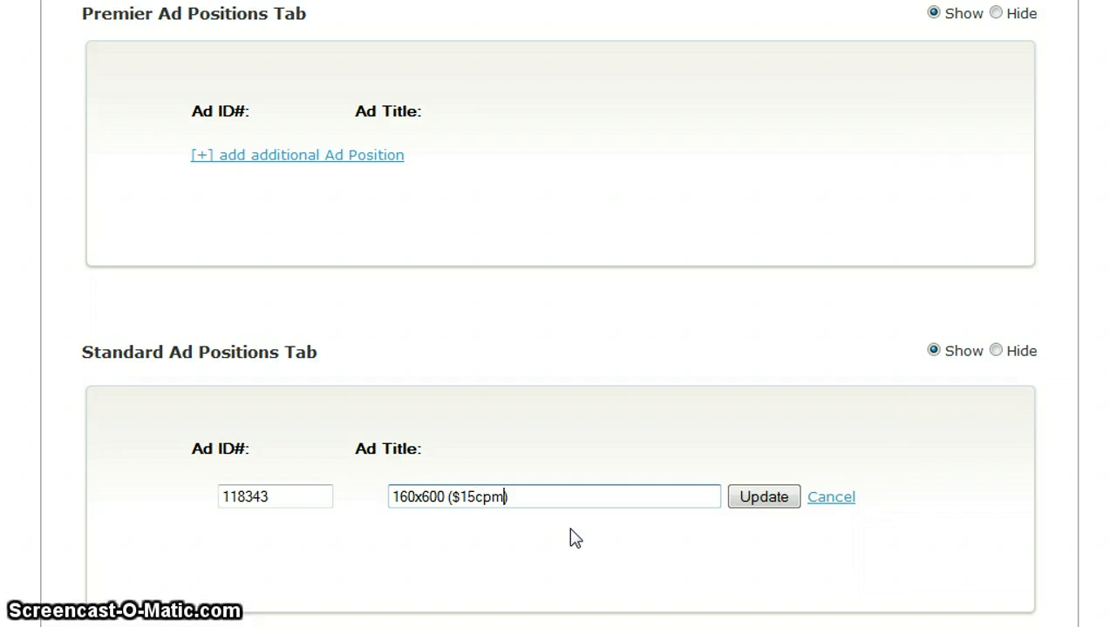
click(765, 503)
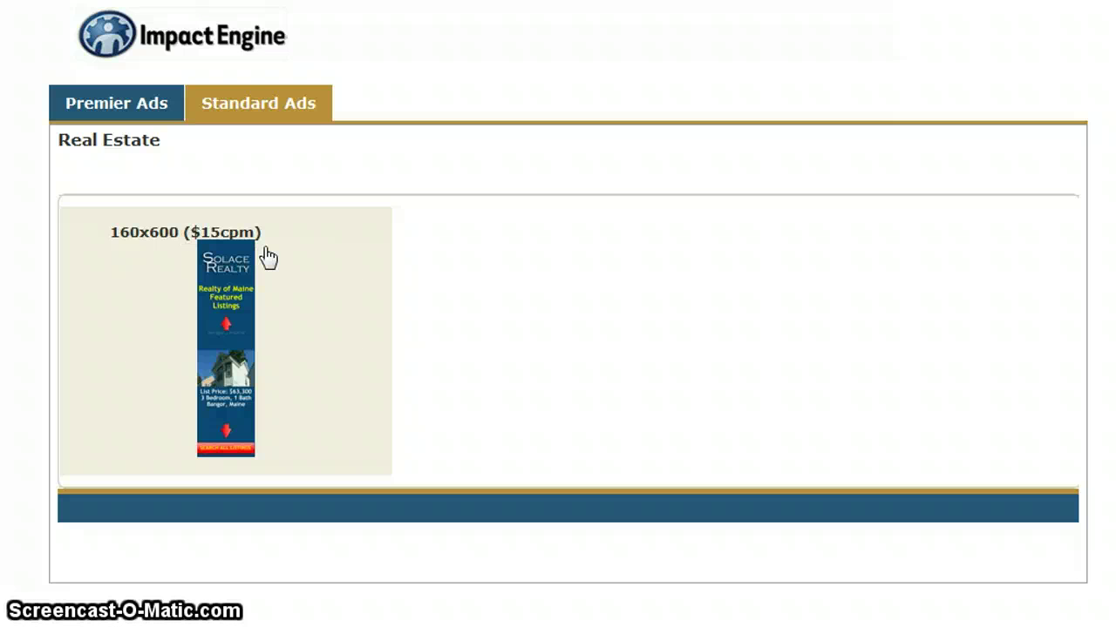
Preview the 160x600 ad at full size from the Standard Ads showcase, close it and return to the page editor.
click(241, 336)
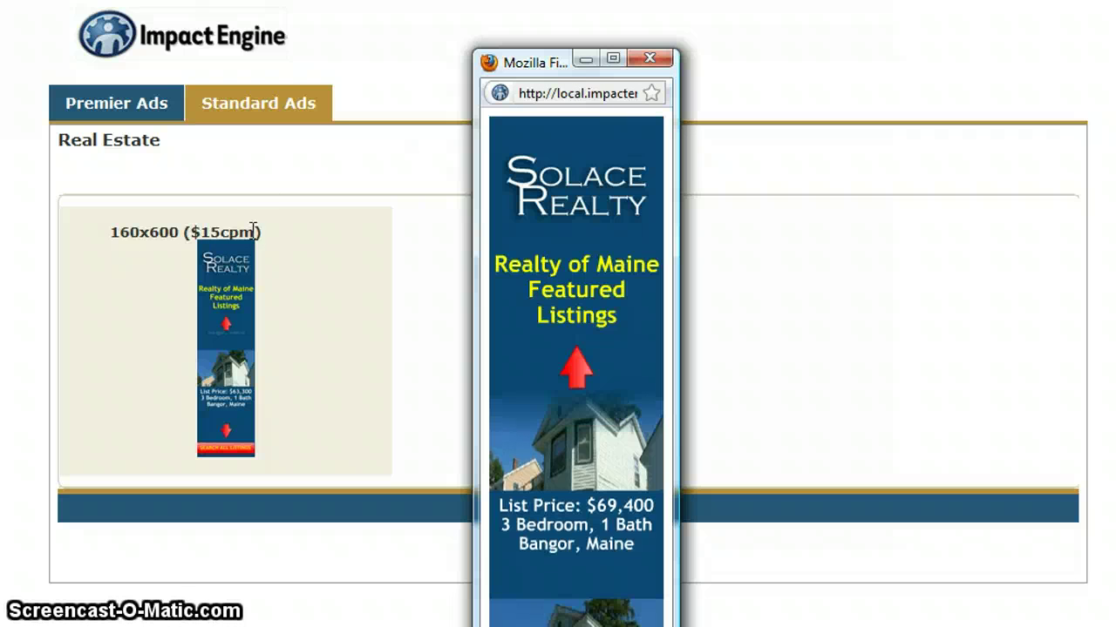
click(649, 58)
click(218, 1)
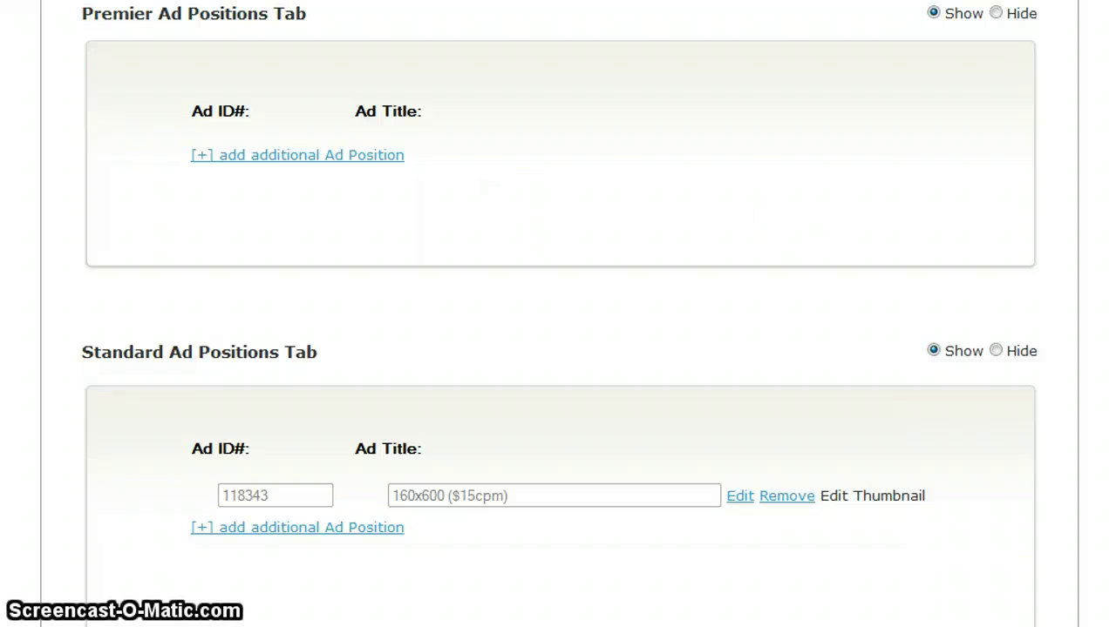
Log in to the Real Estate Advertiser account again and open the Expanding ads search among the Premier Ads.
scroll(558, 314, up, 6)
click(201, 103)
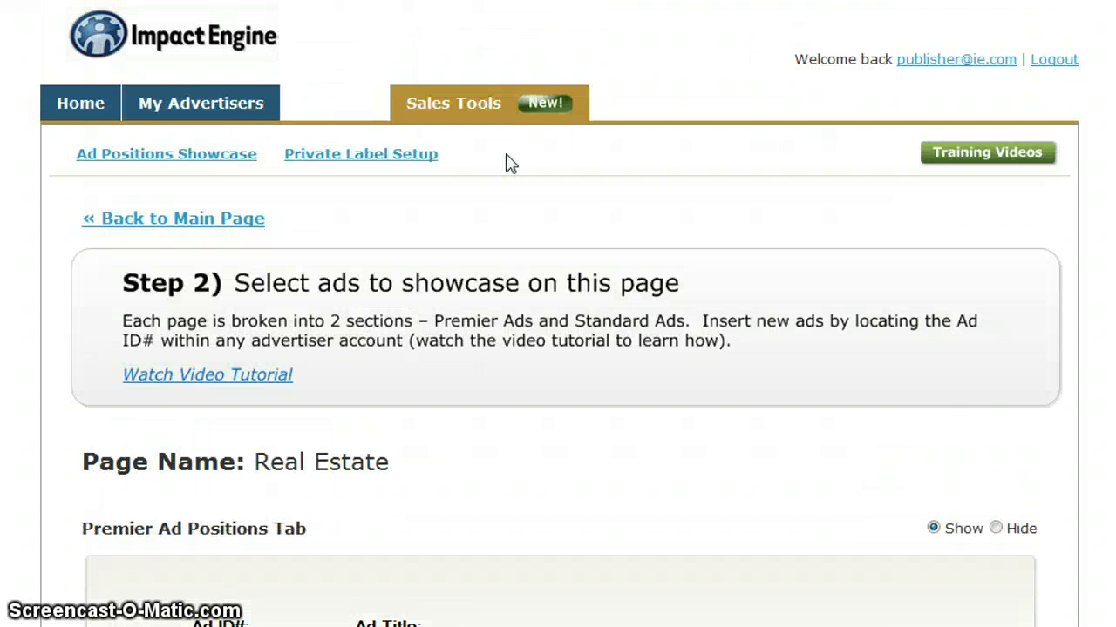
click(971, 372)
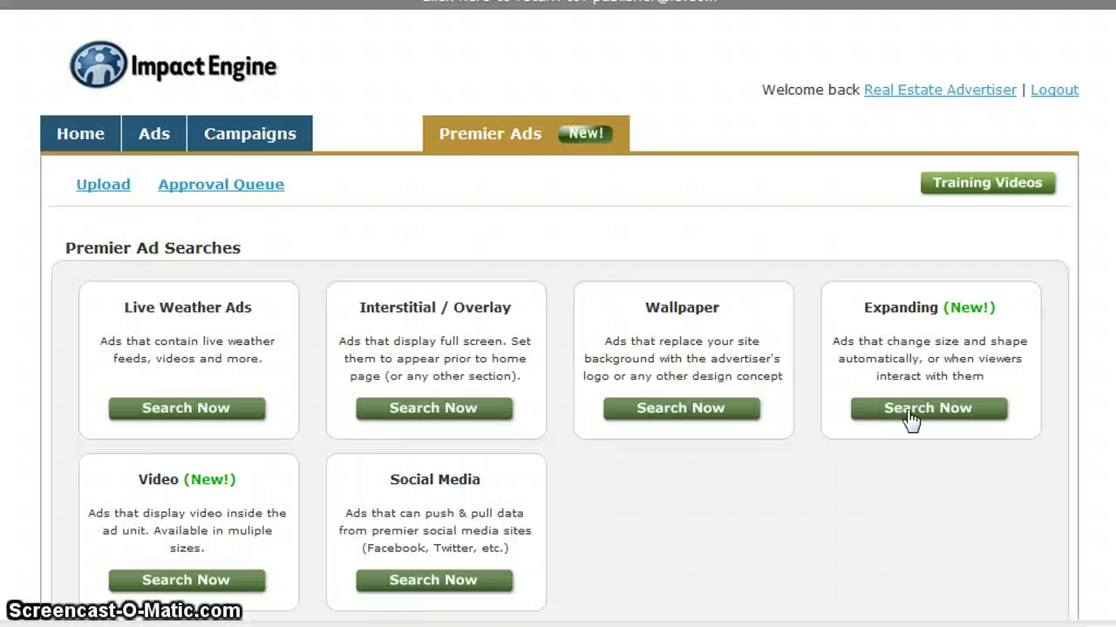
click(904, 414)
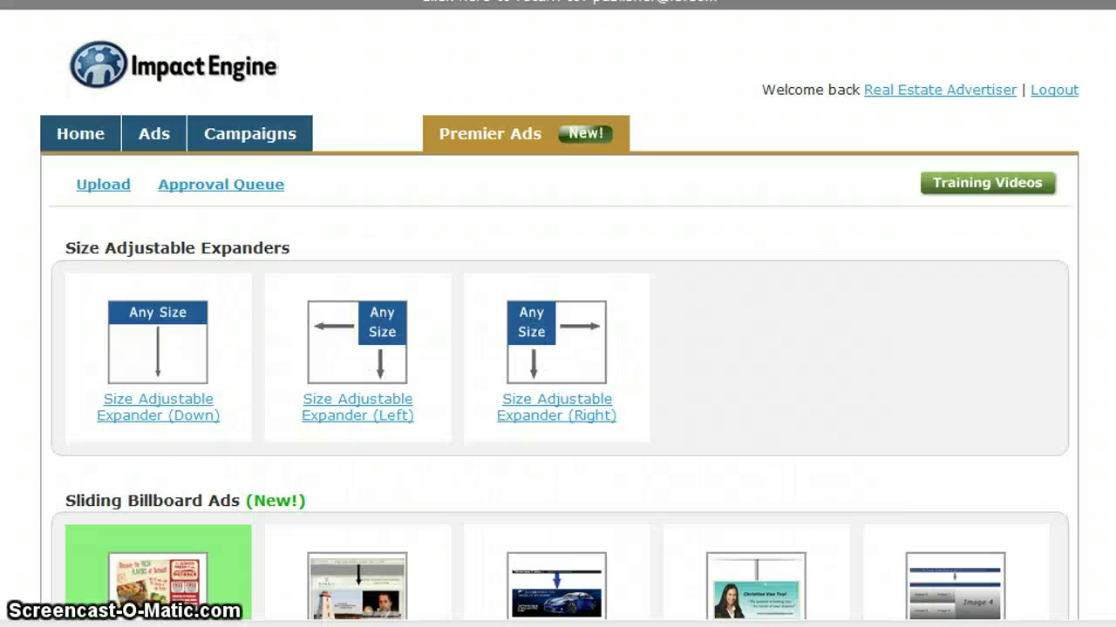
Find the Pencil Expander (Bottom) ad, copy the ad number from its details and close them.
scroll(1034, 232, down, 3)
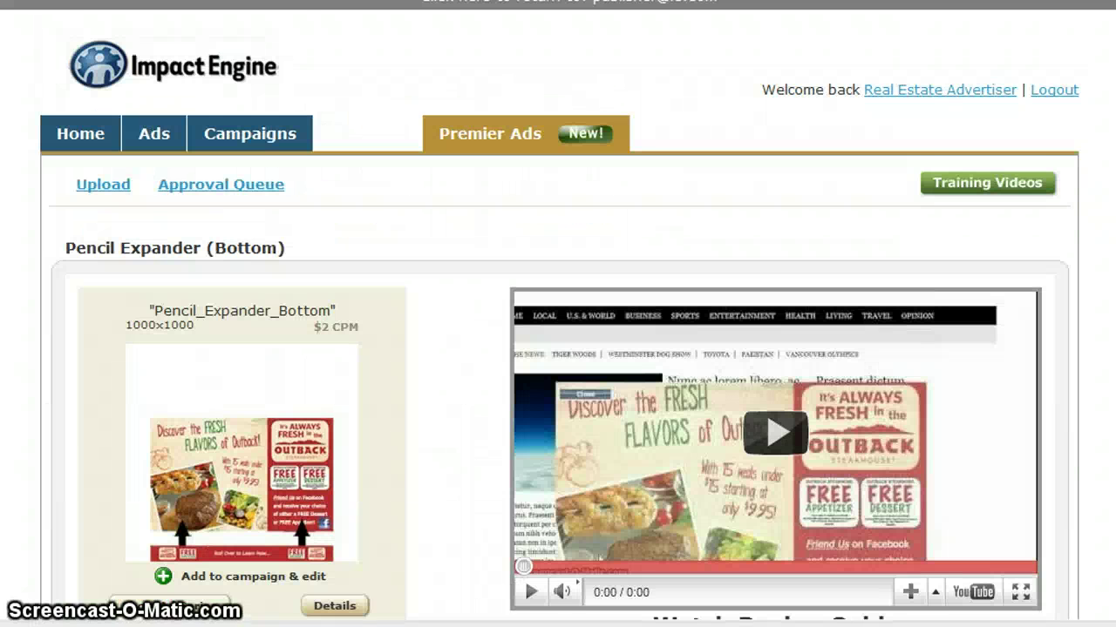
scroll(366, 466, down, 2)
click(343, 487)
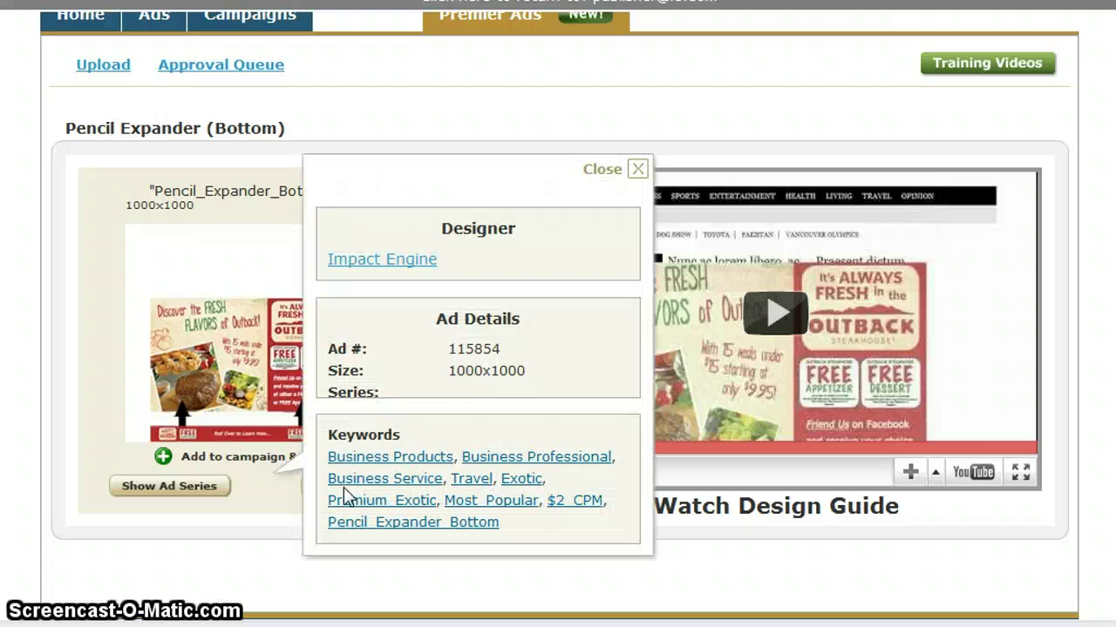
drag(505, 350, 430, 347)
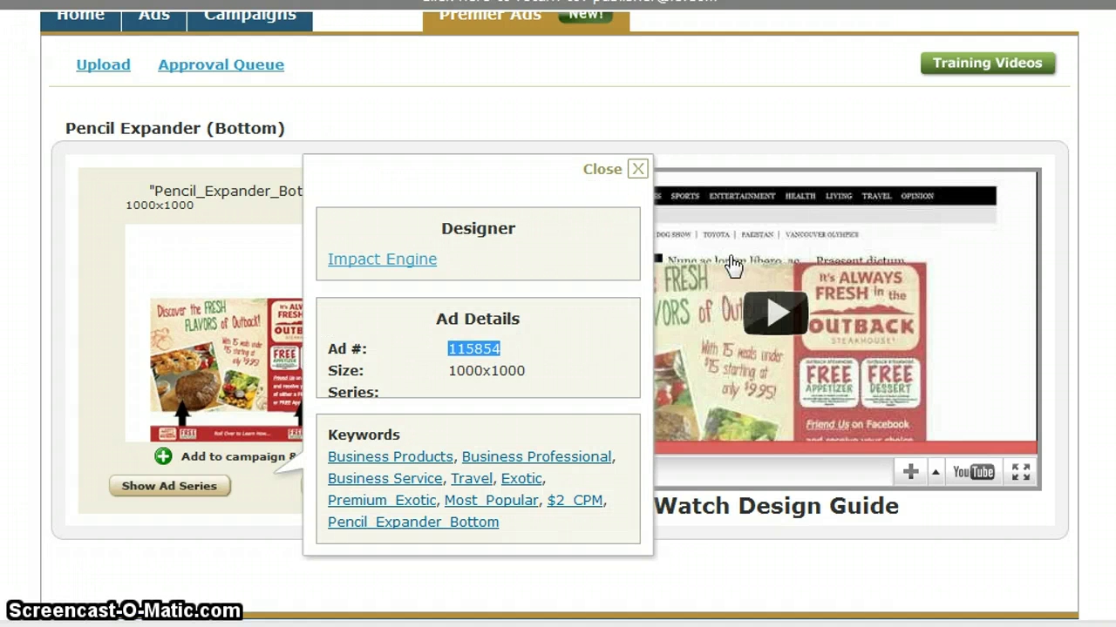
click(637, 169)
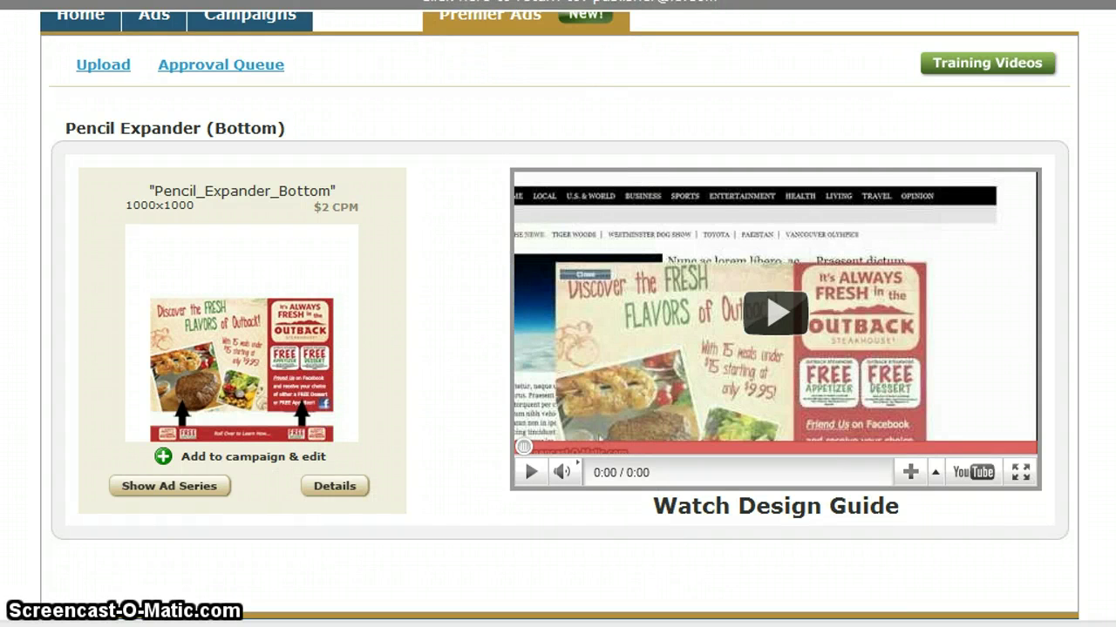
Return to the publisher account and open the Real Estate showcase page in Sales Tools for editing.
click(516, 2)
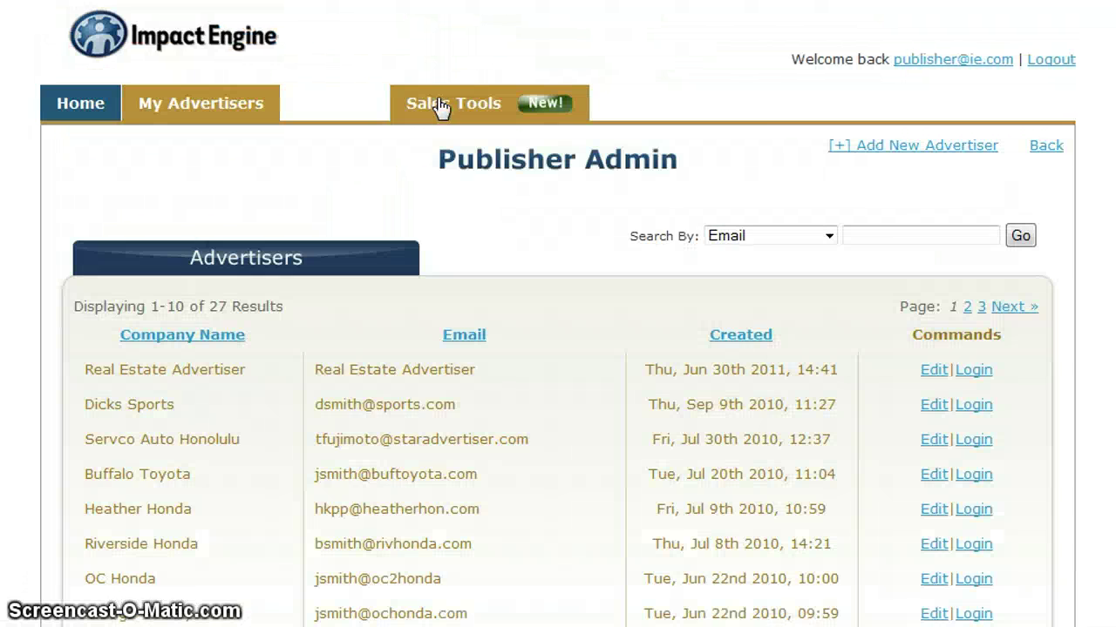
click(440, 107)
scroll(257, 478, down, 2)
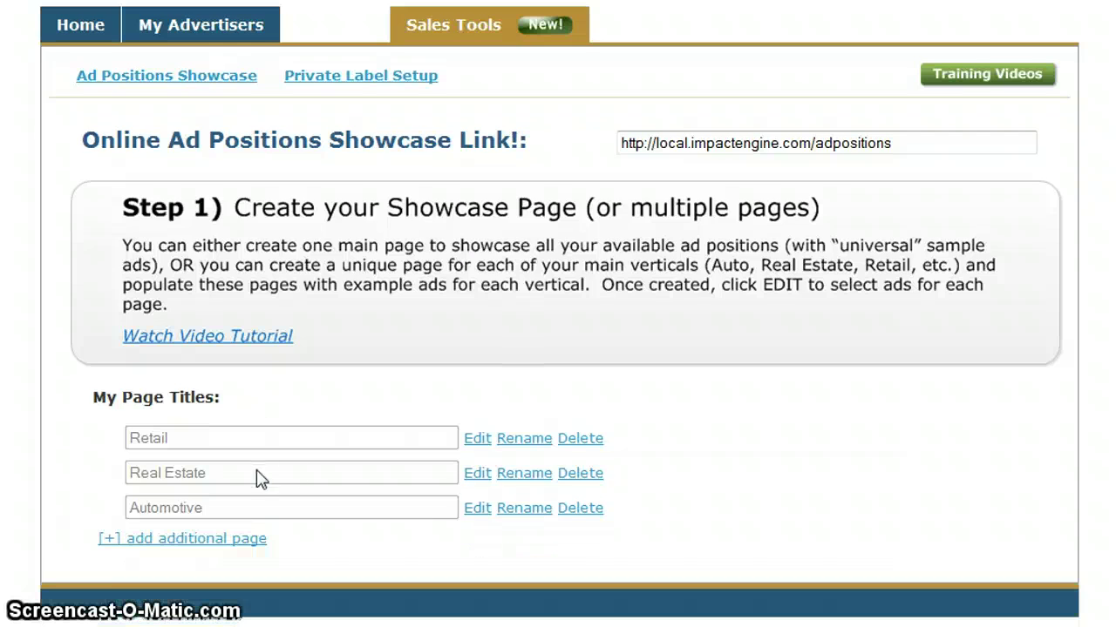
click(472, 476)
scroll(557, 348, down, 5)
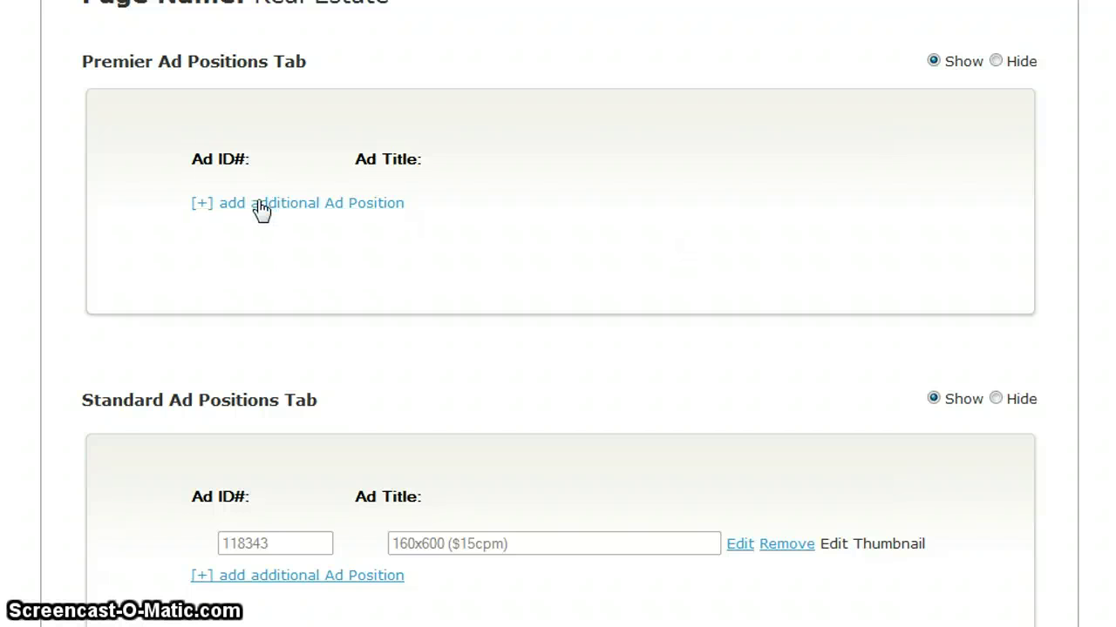
Add a Premier ad position with Ad ID 115854 and the title "Bottom Expander ($45cpm)", and save it.
click(261, 209)
click(296, 209)
text(115854)
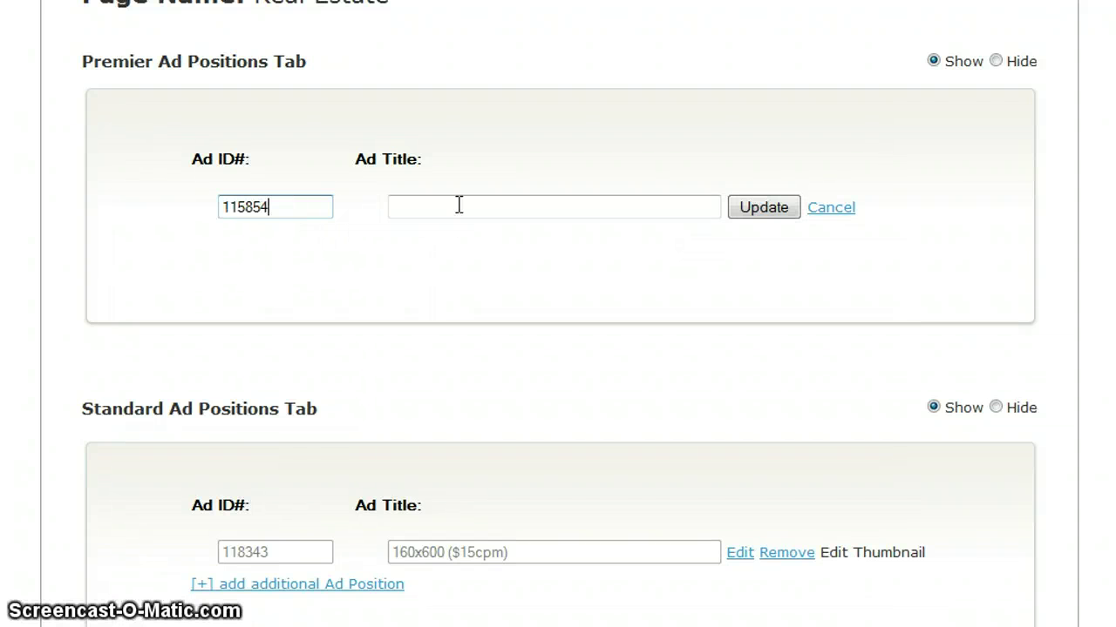
click(459, 204)
text(Bott)
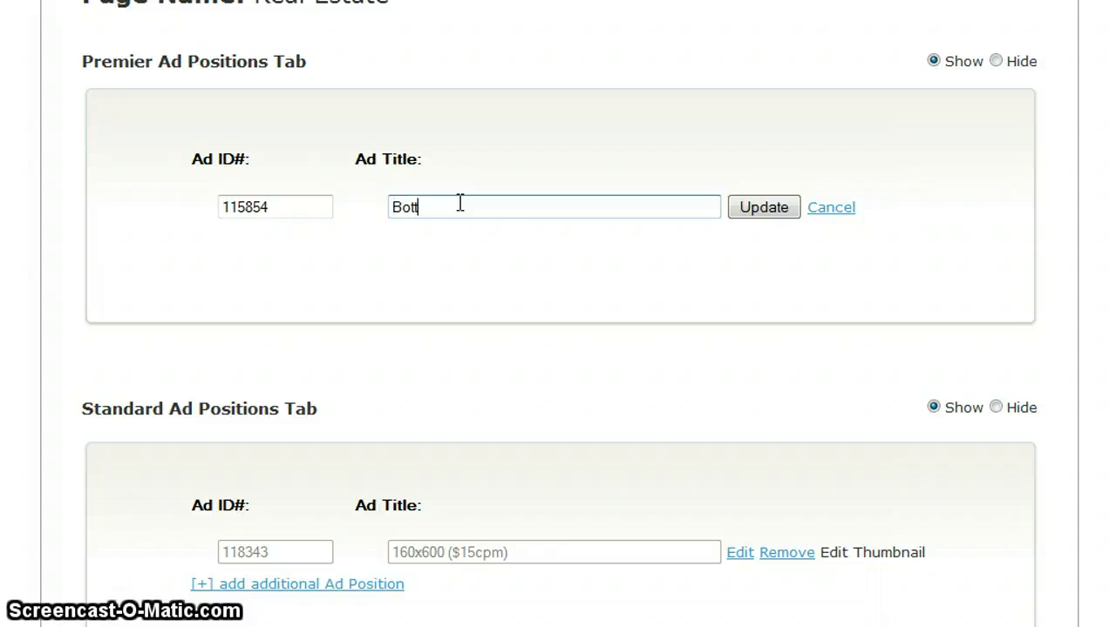
text(om Expander ($45)
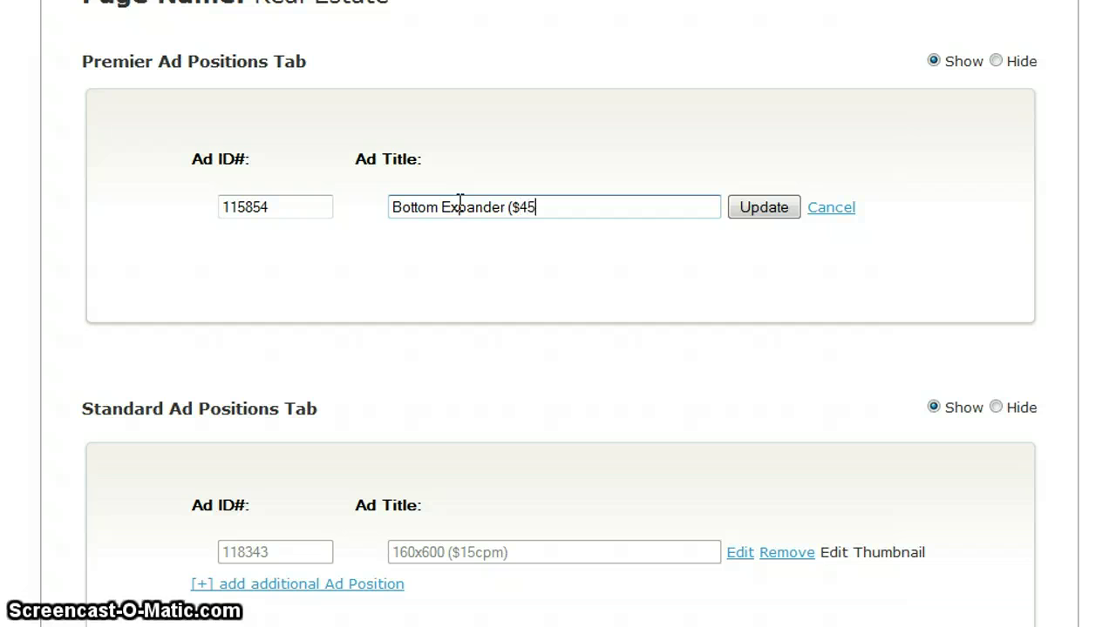
text(cpm)
key(BackSpace)
key(BackSpace)
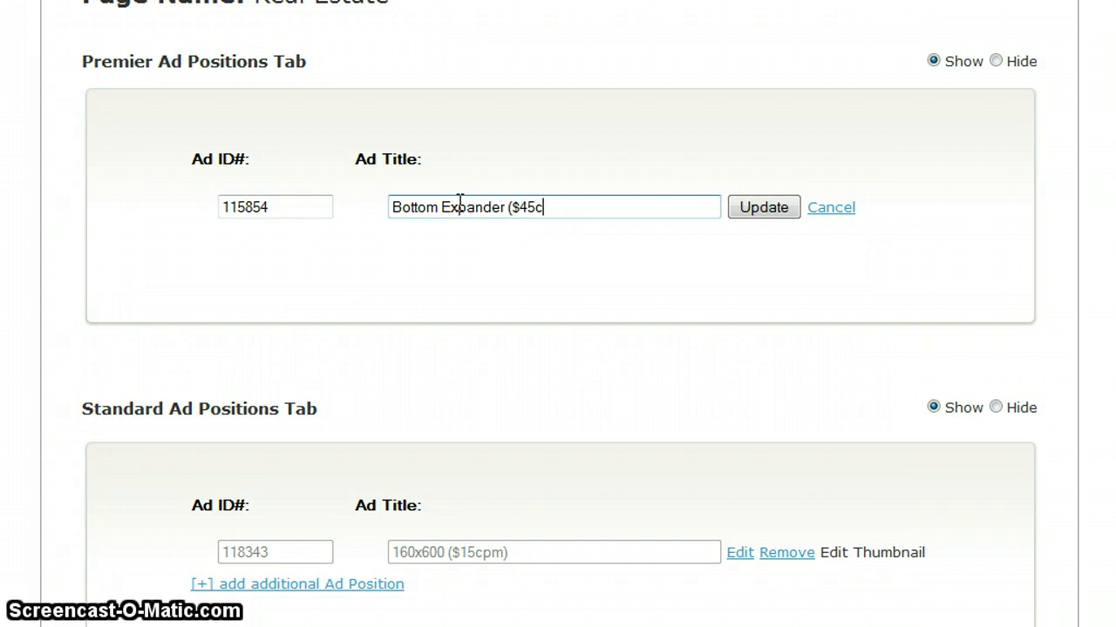
click(770, 214)
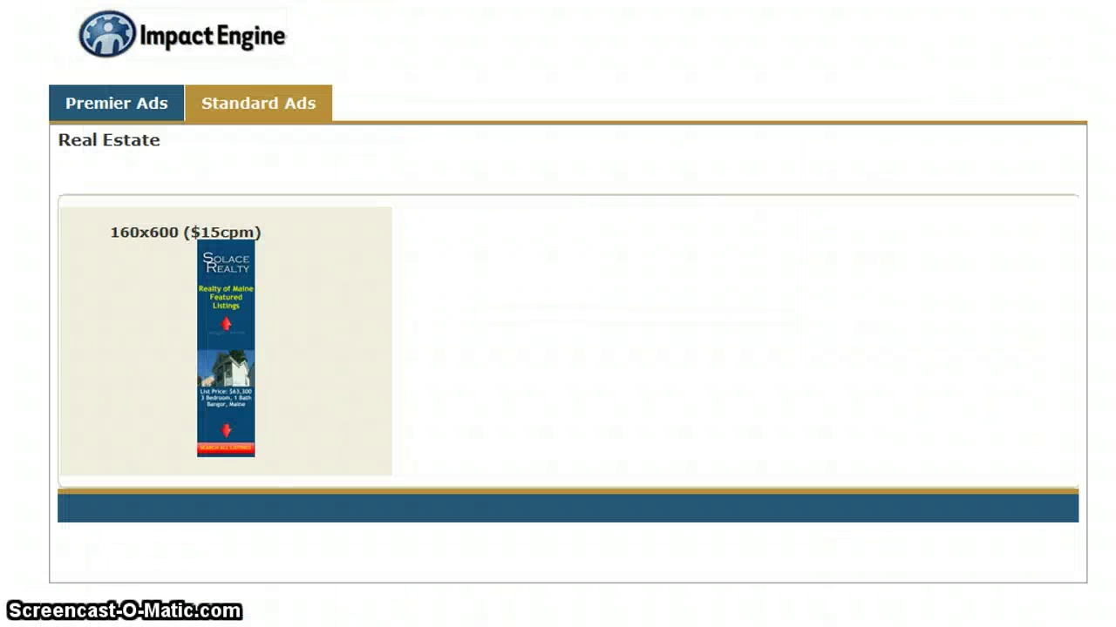
Check the Premier and Standard ads on the public Real Estate showcase page and return to the page editor.
click(119, 115)
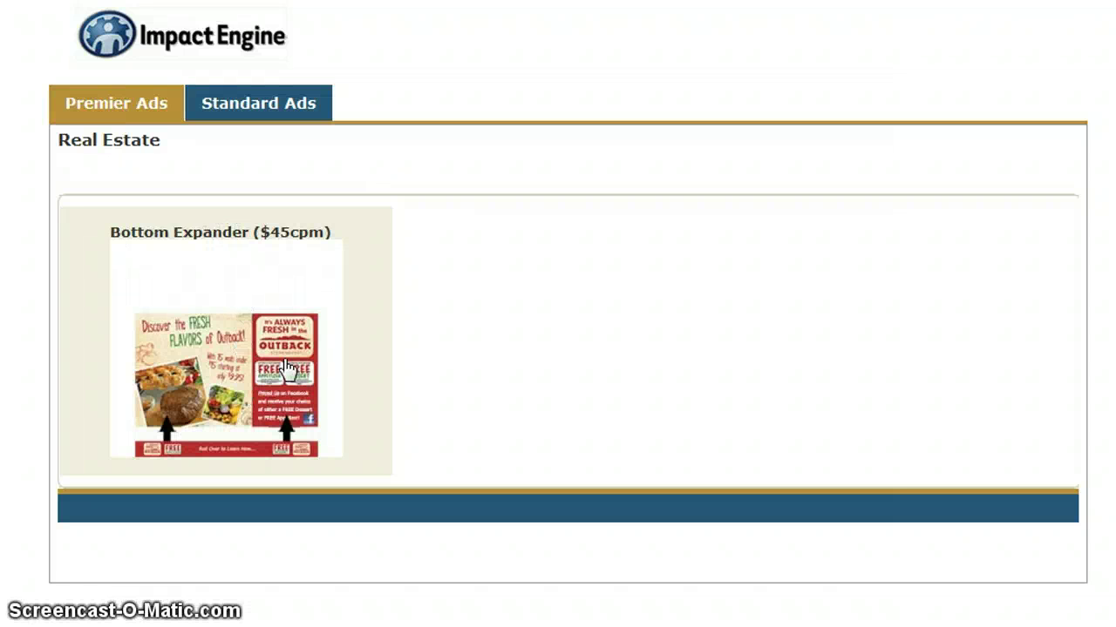
click(288, 106)
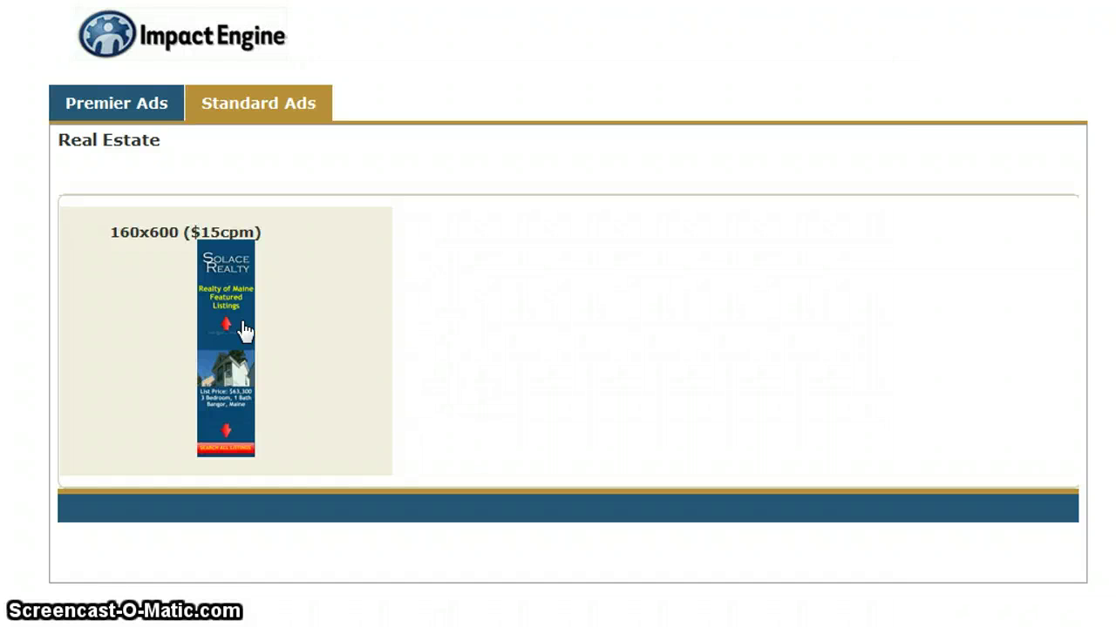
click(331, 1)
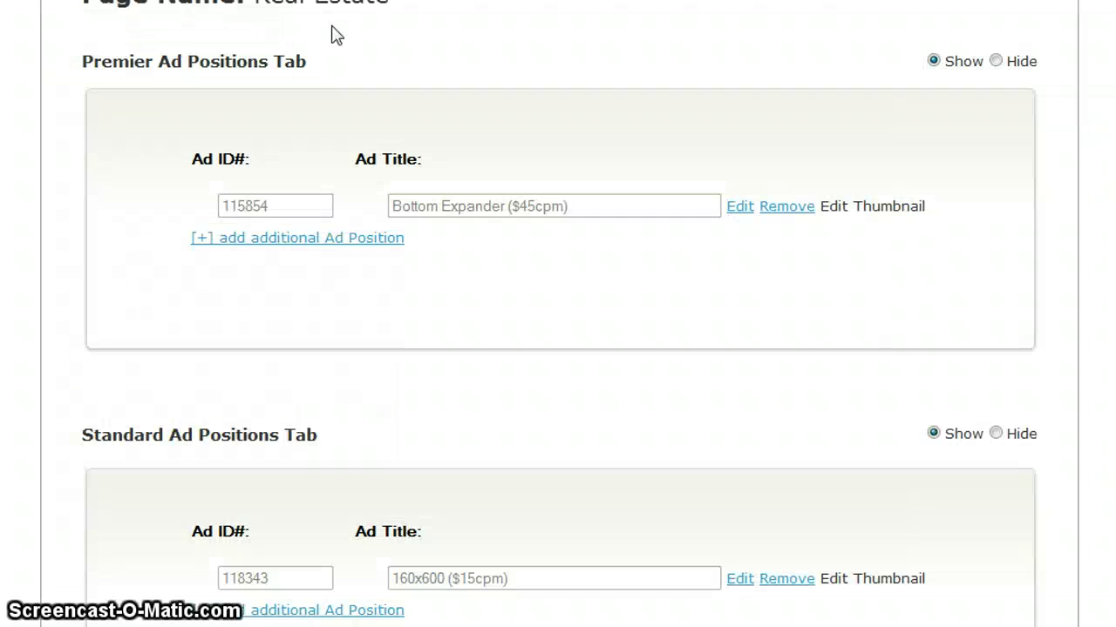
Log in to the Real Estate Advertiser account and open the ad under the real estate campaign's "sample" placement for editing.
scroll(557, 313, up, 5)
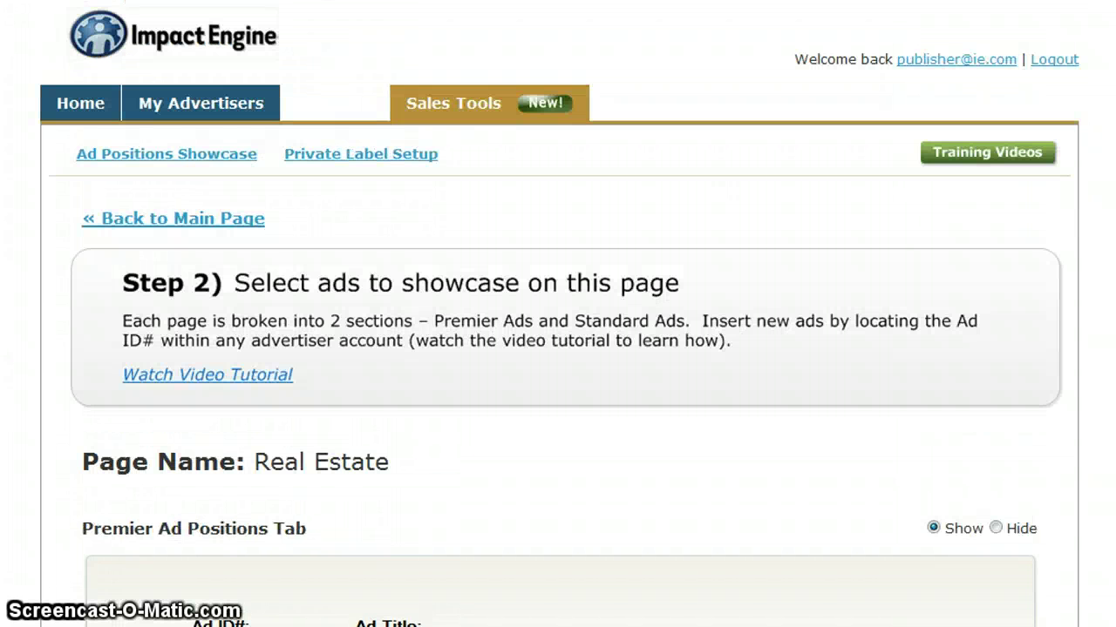
click(170, 105)
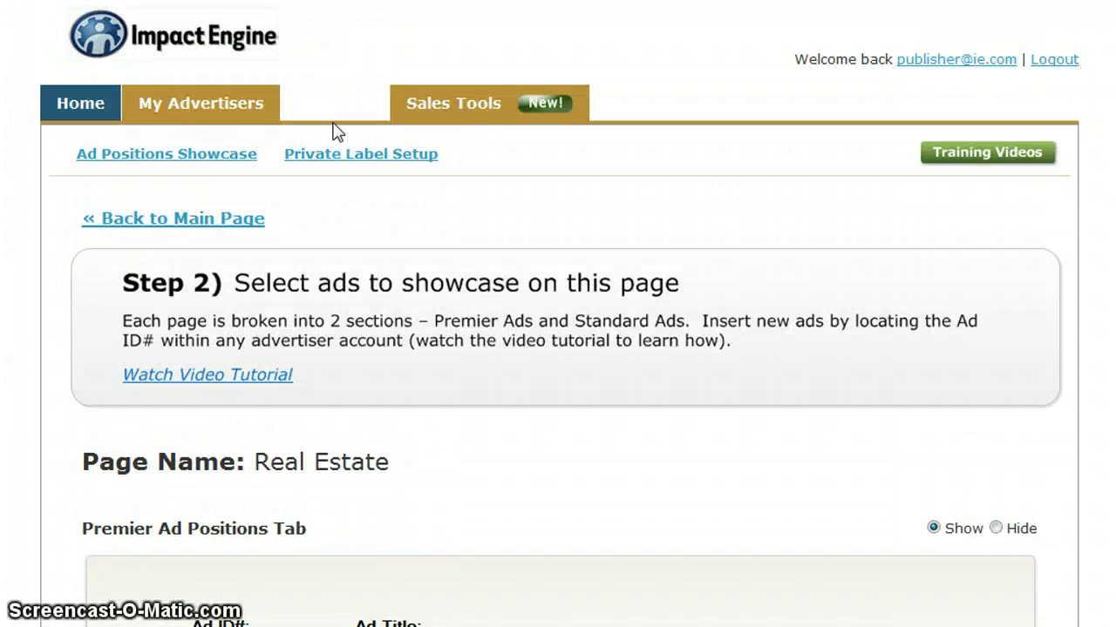
click(973, 371)
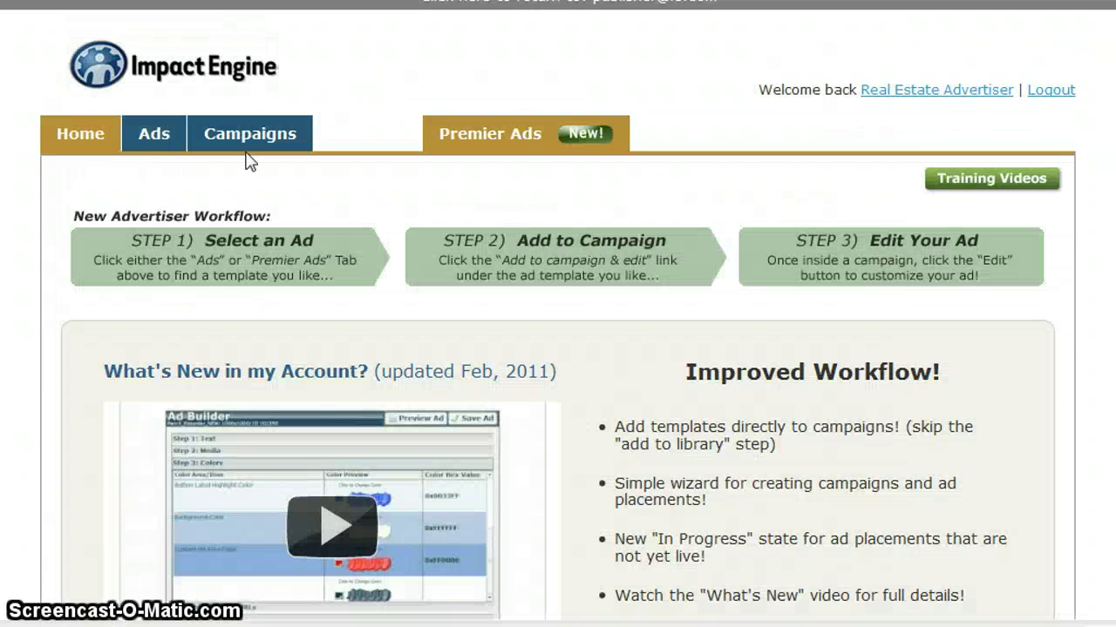
click(237, 153)
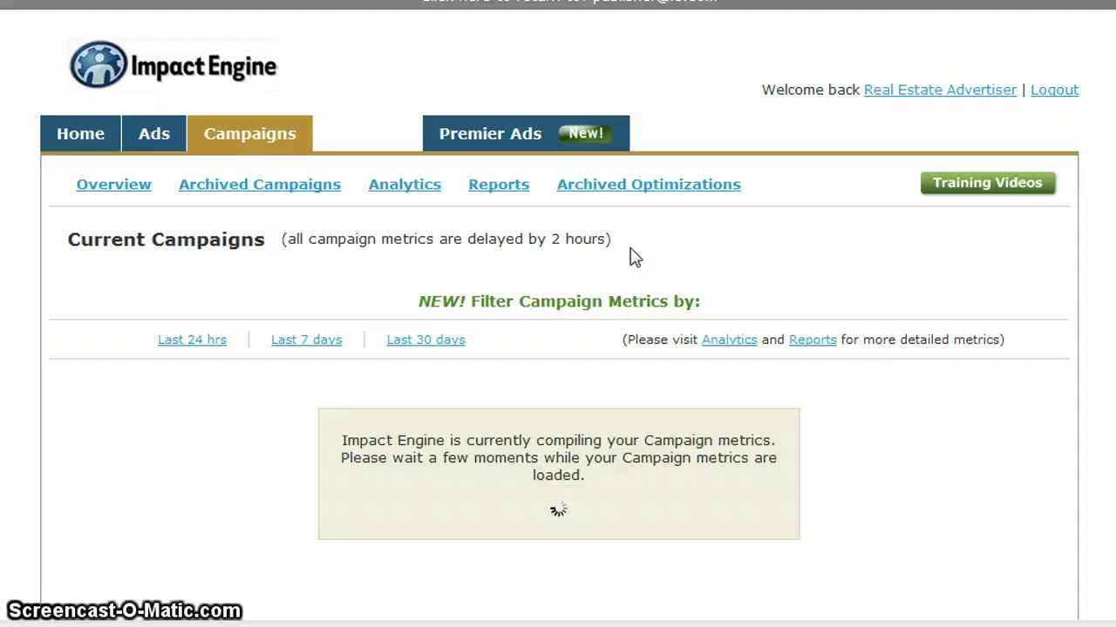
click(81, 433)
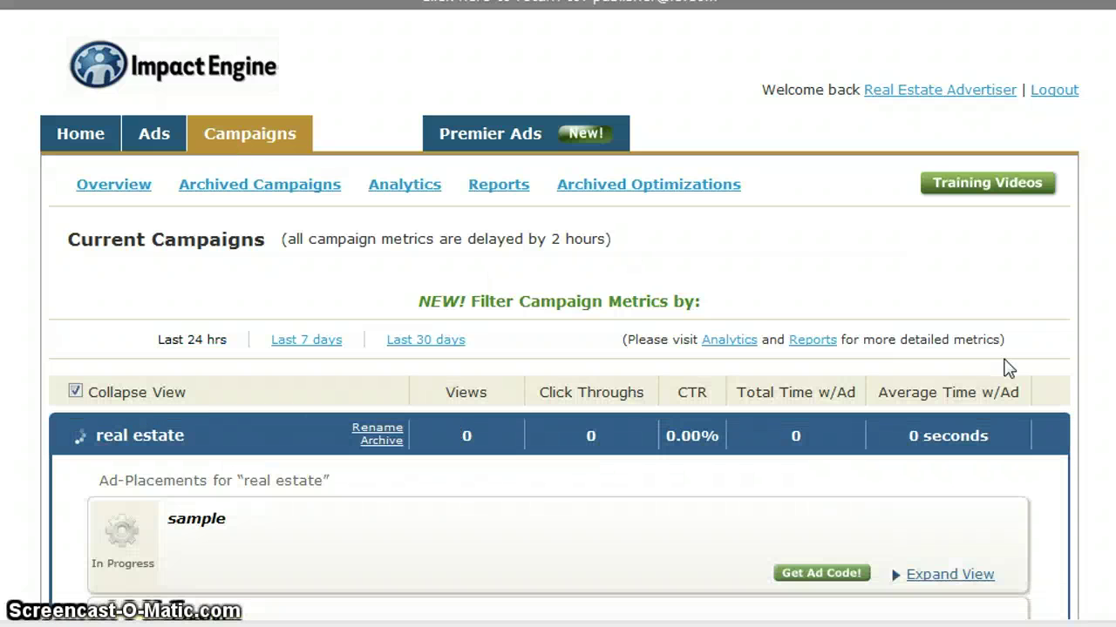
scroll(842, 393, down, 3)
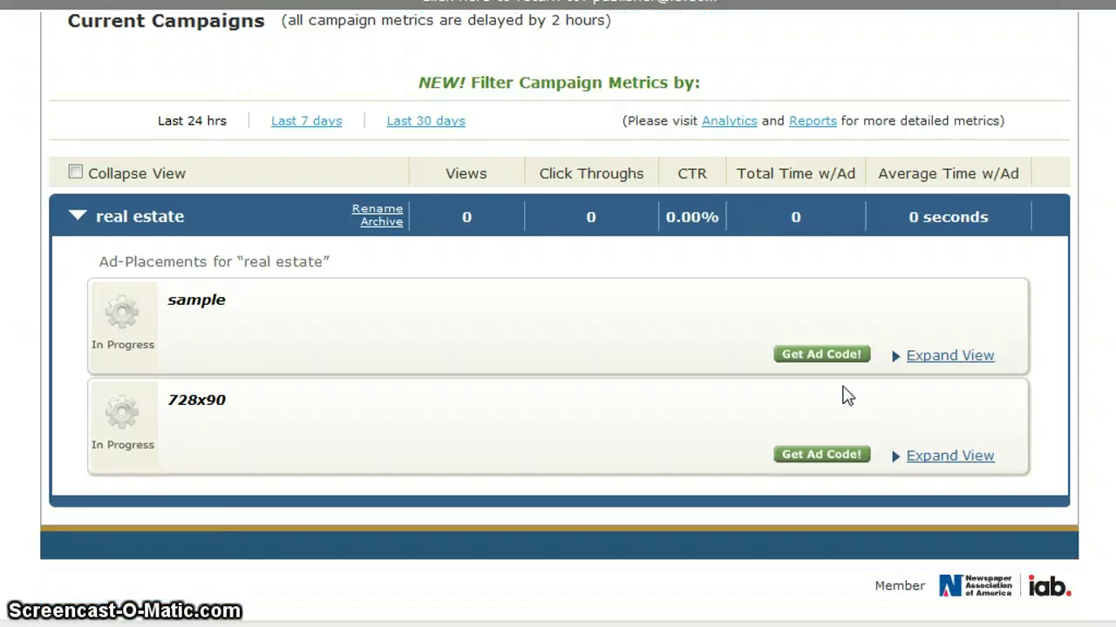
click(945, 364)
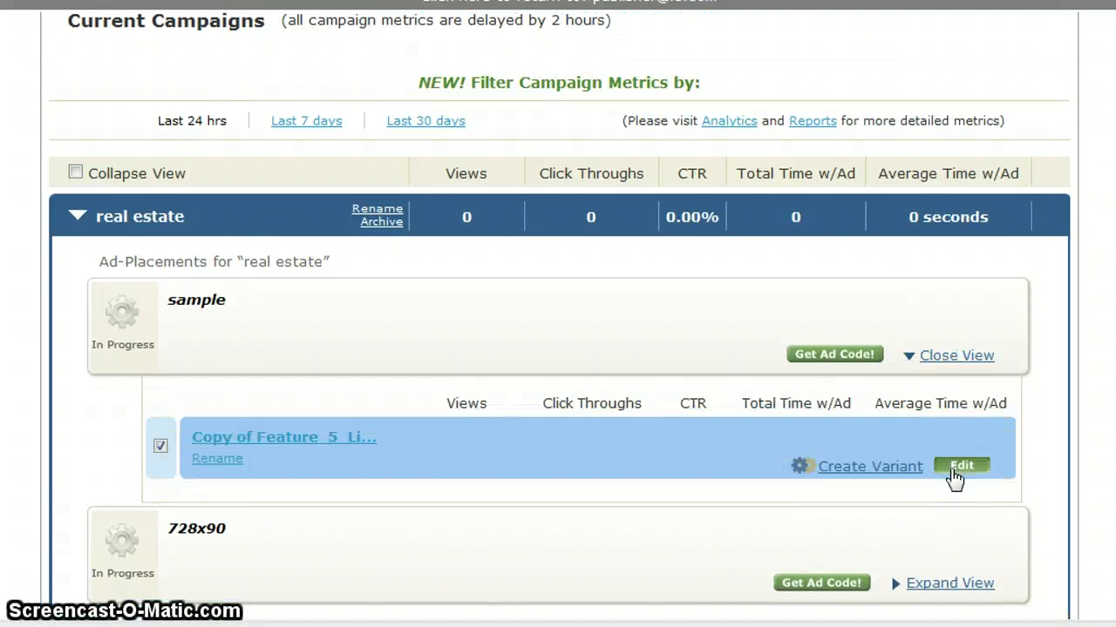
click(954, 475)
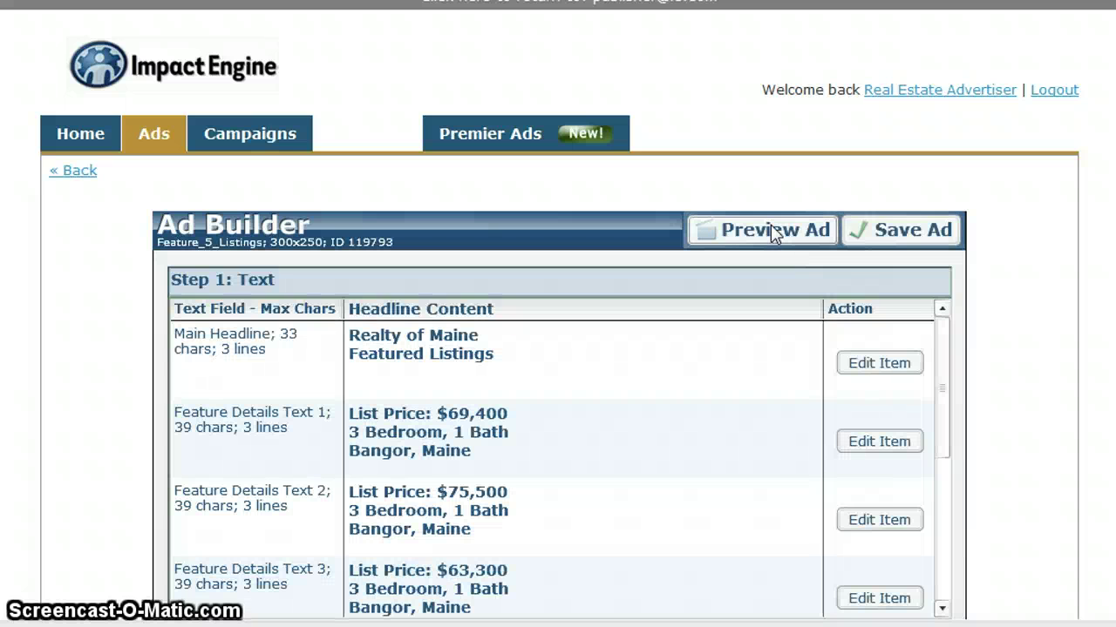
Save the Feature_5_Listings 300x250 ad in the Ad Builder, preview it beside its ID number and close the preview.
click(858, 244)
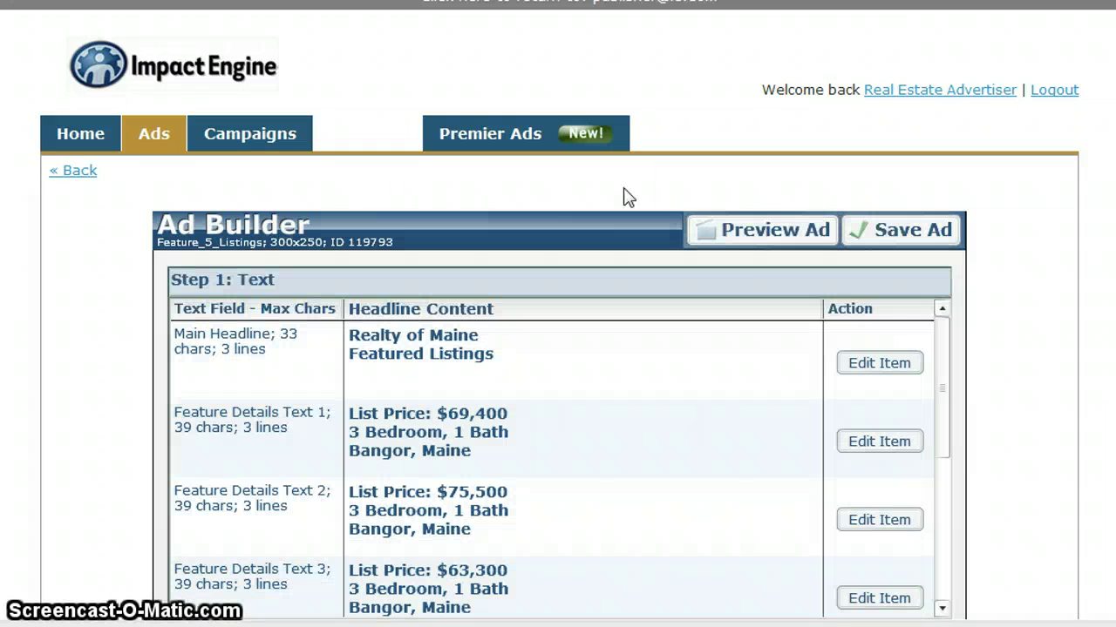
click(758, 231)
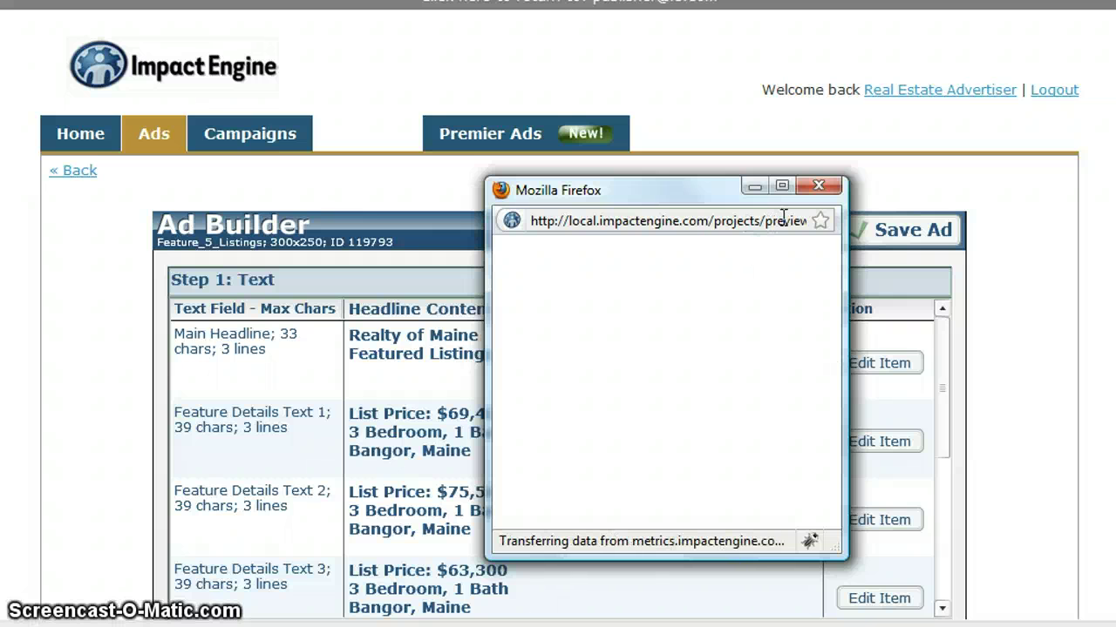
click(818, 186)
click(867, 228)
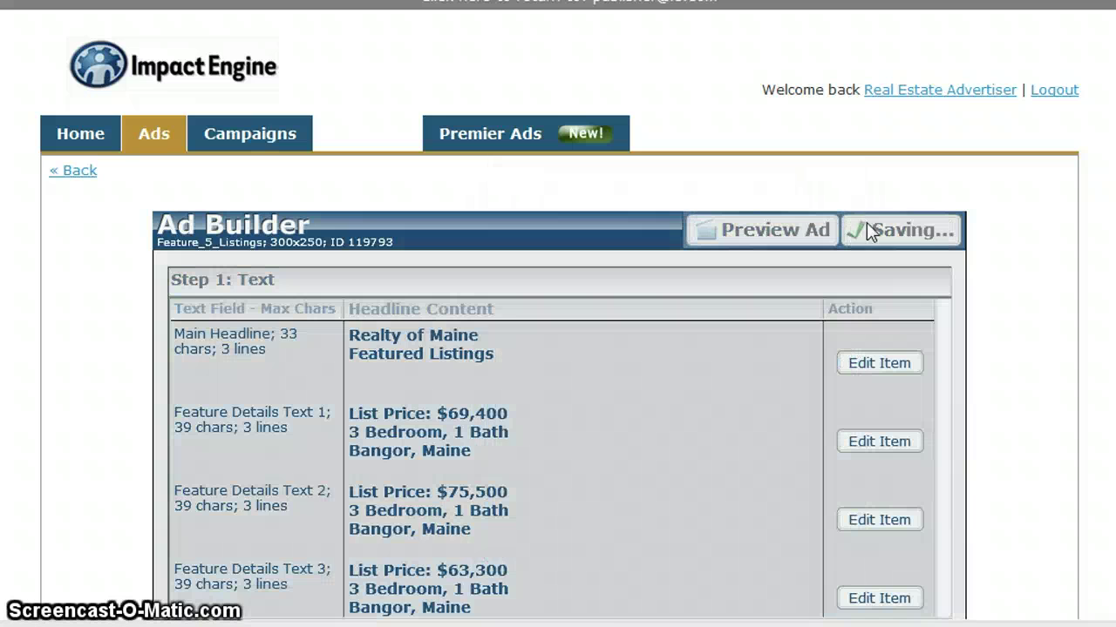
drag(87, 26, 607, 155)
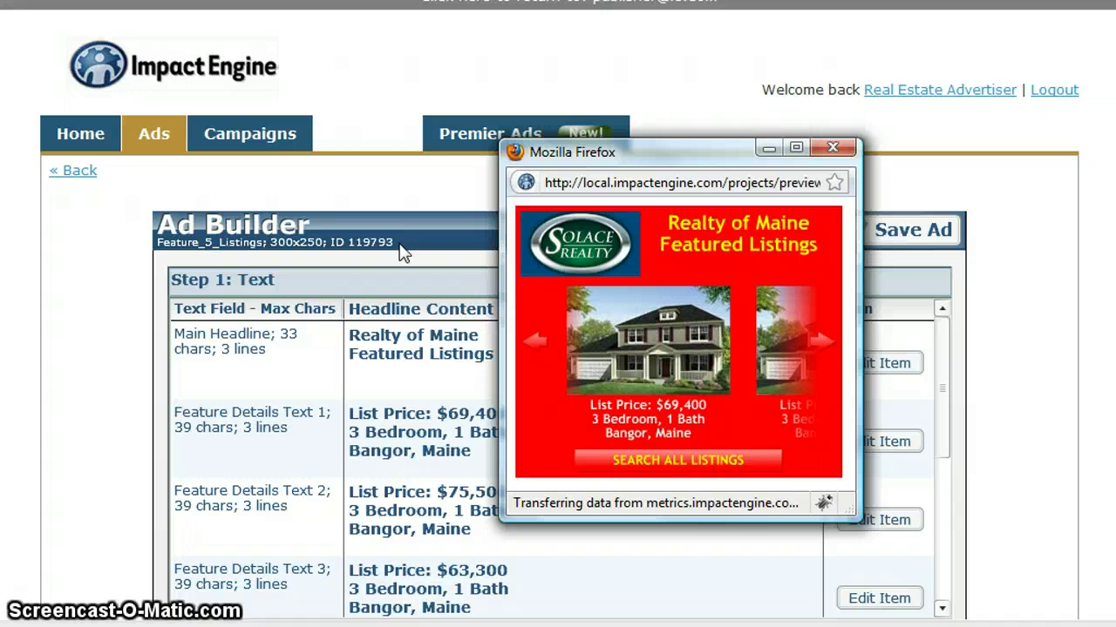
click(832, 147)
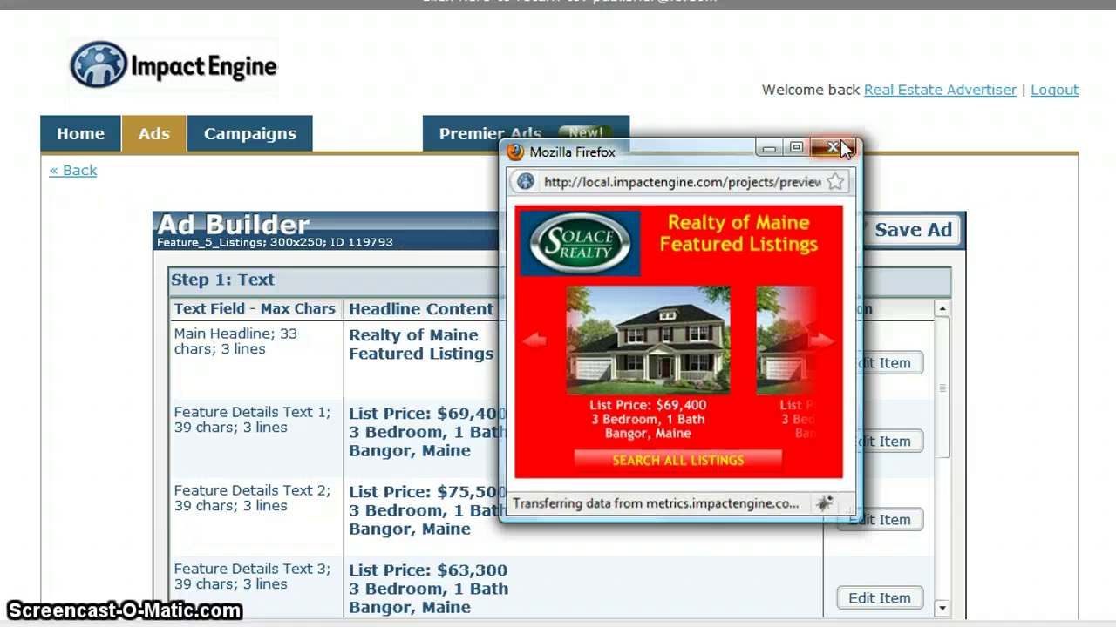
Switch back to the publisher account and reopen the Real Estate showcase page at its Standard Ad Positions.
click(438, 10)
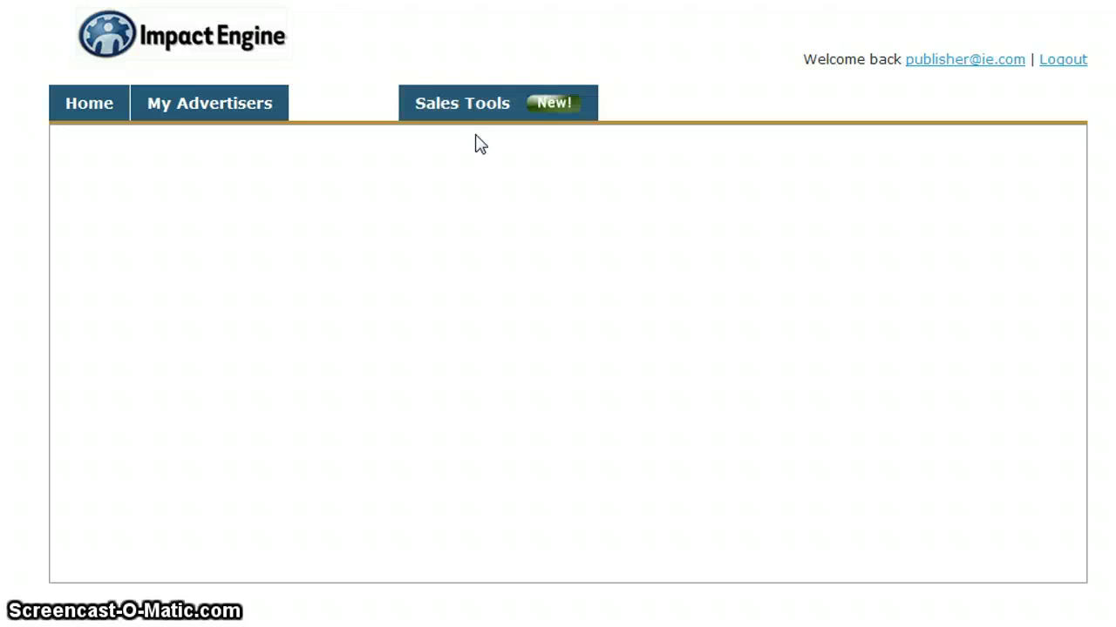
click(470, 108)
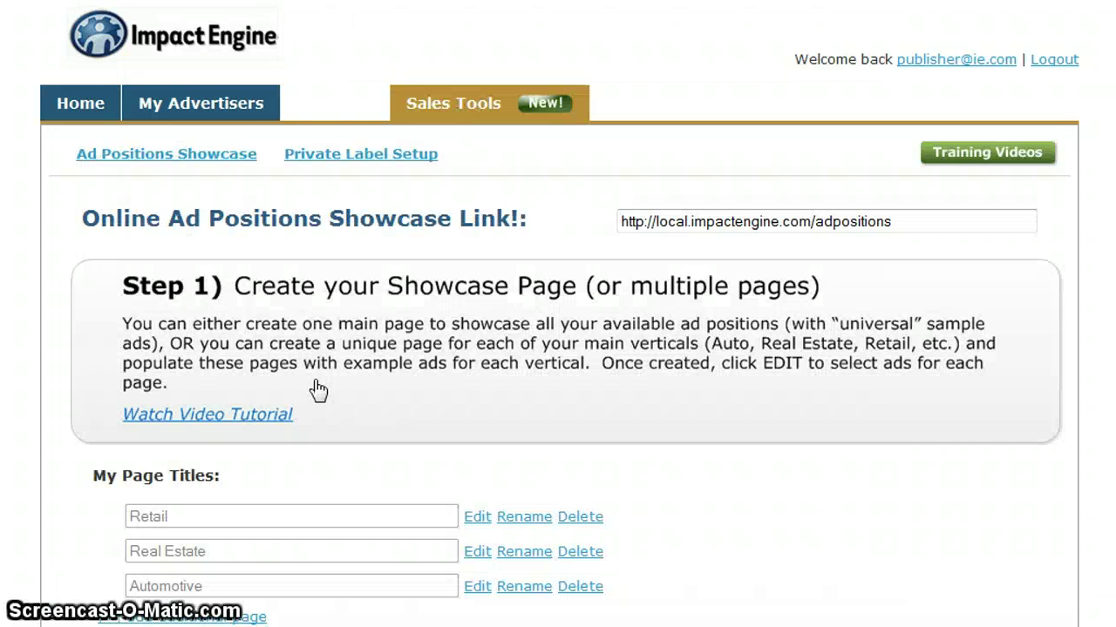
click(477, 553)
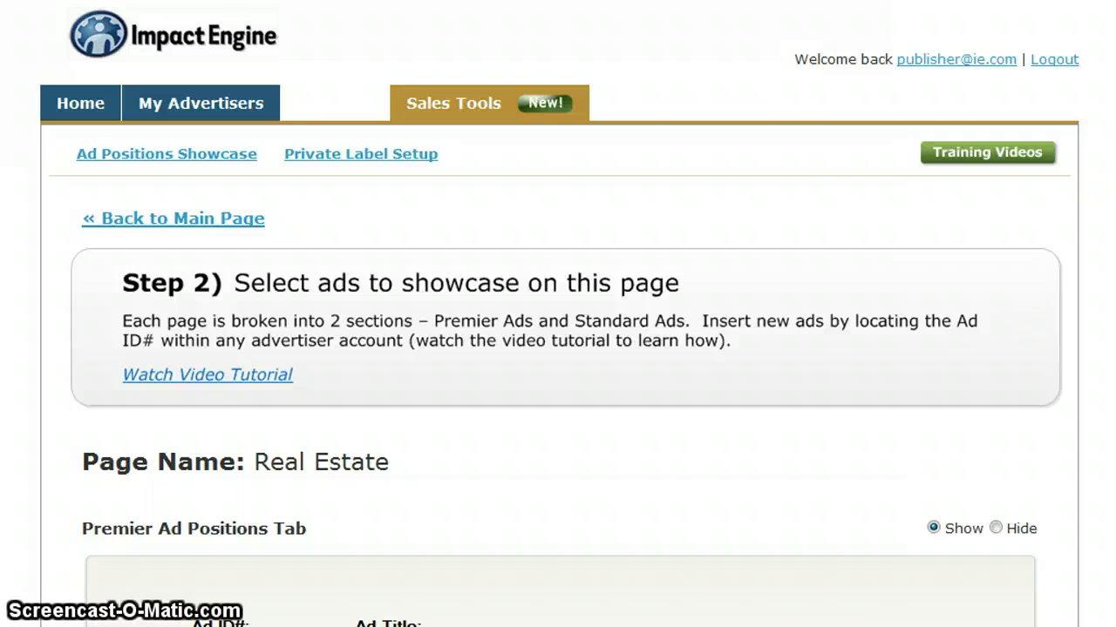
scroll(1056, 540, down, 7)
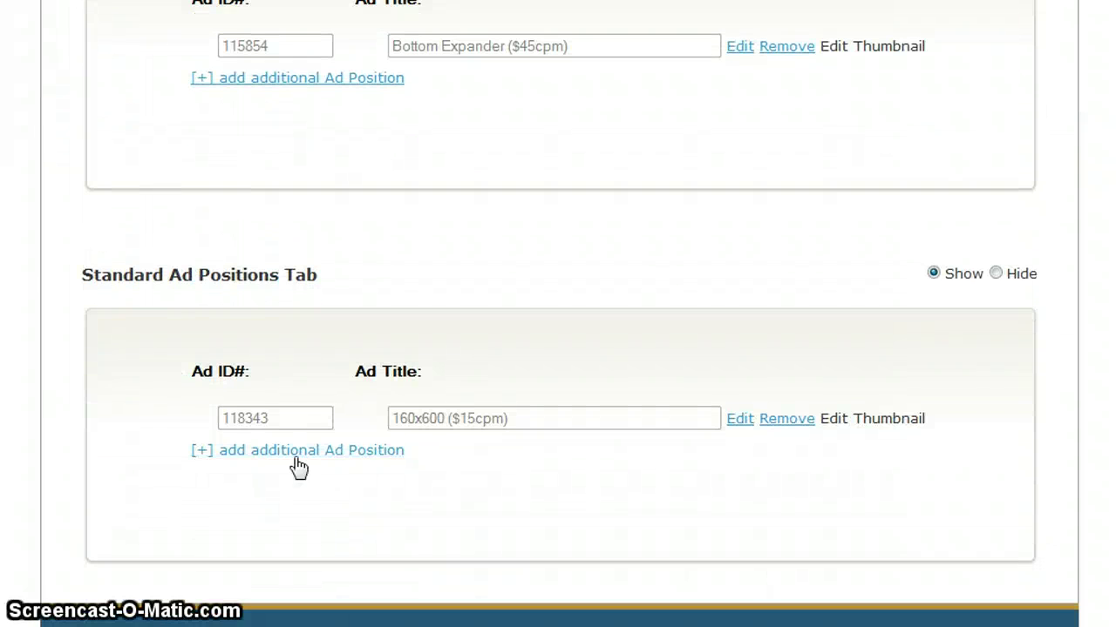
Add a Standard ad position with Ad ID 119793 and the title "300x250 ($15cpm)" and save it.
click(290, 450)
click(279, 456)
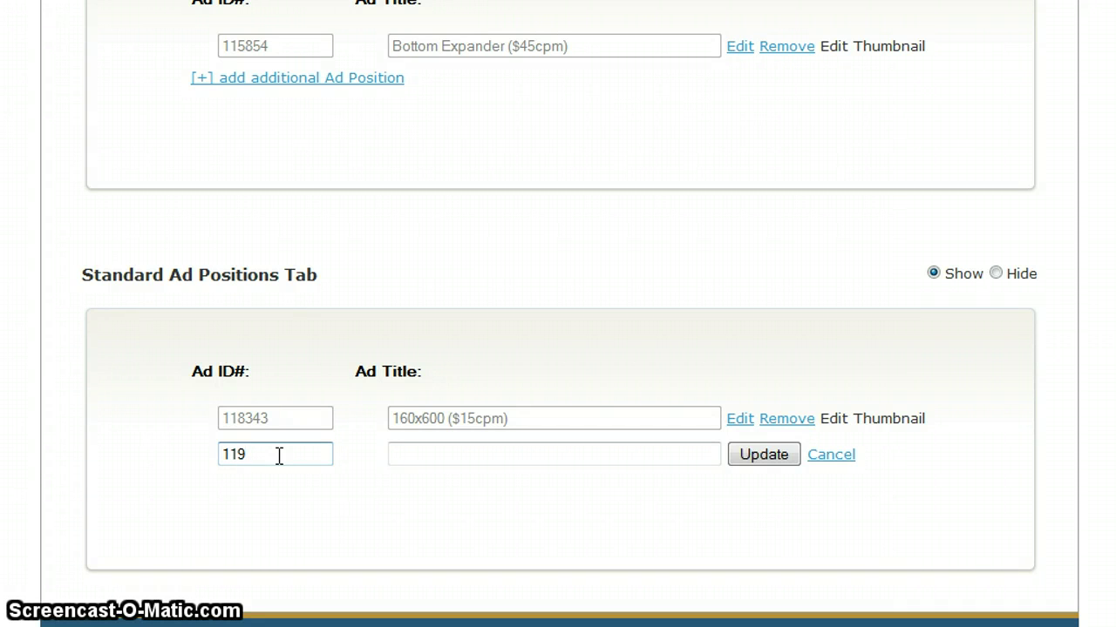
click(435, 445)
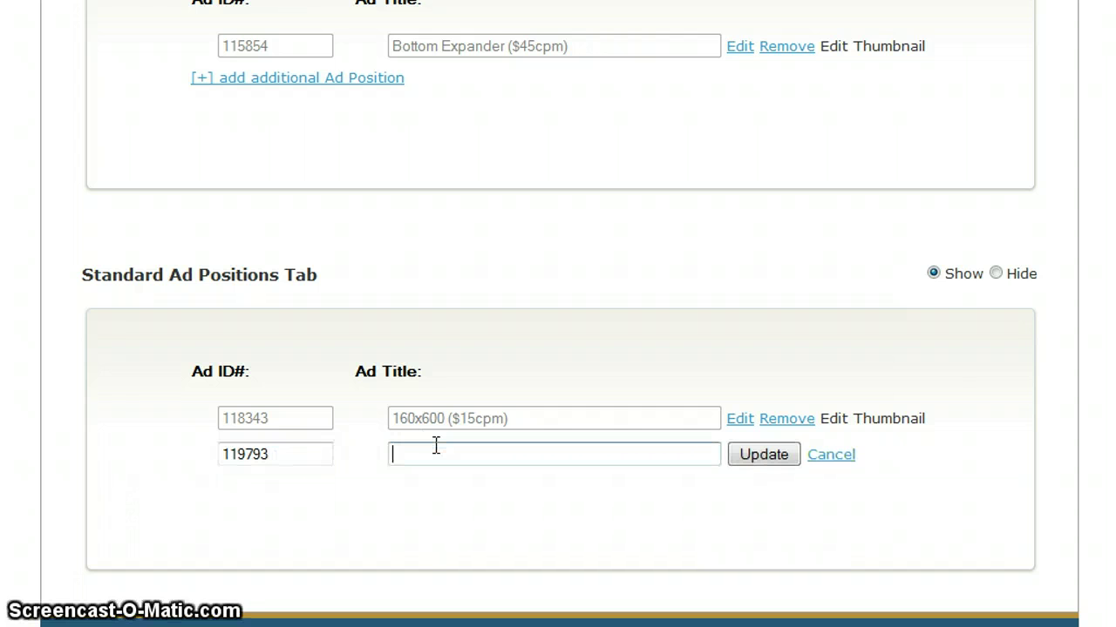
text(300x2)
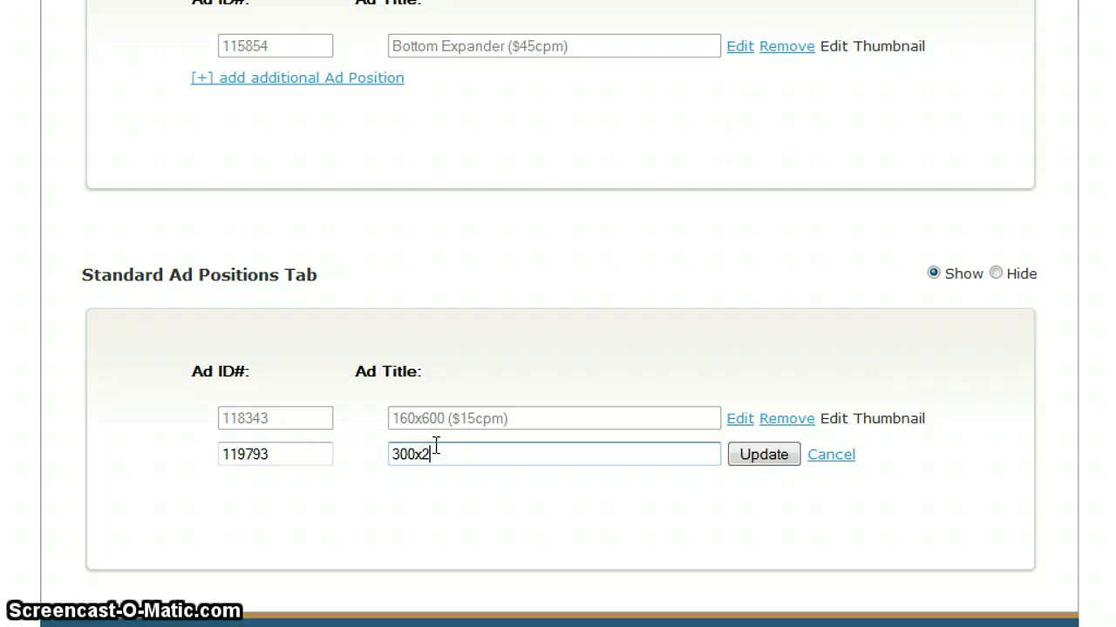
text(50 ($15c)
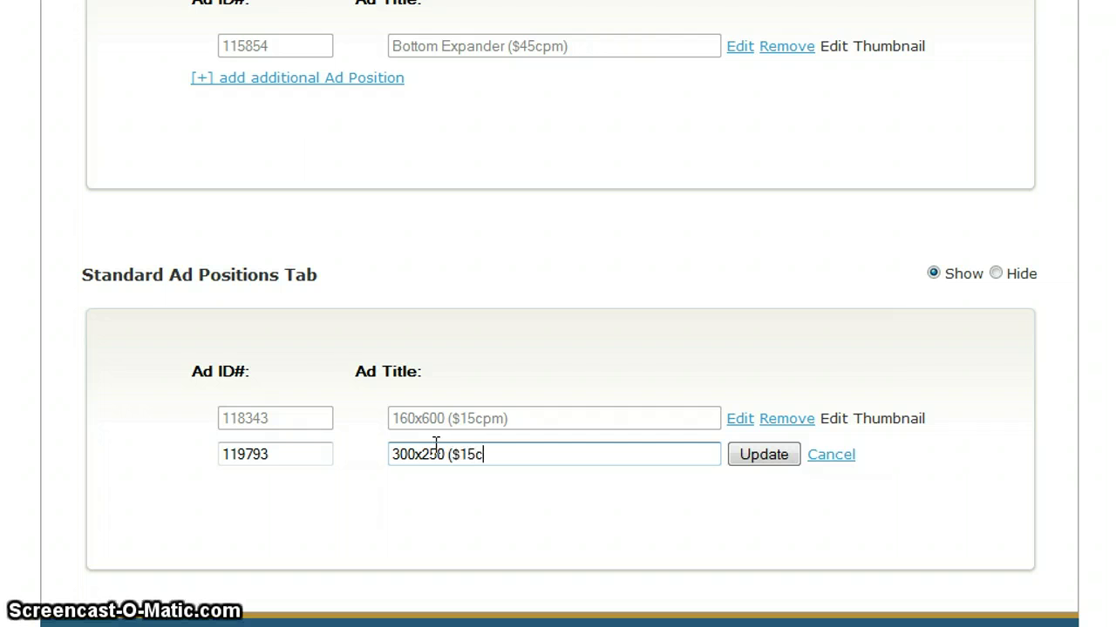
text(pm)
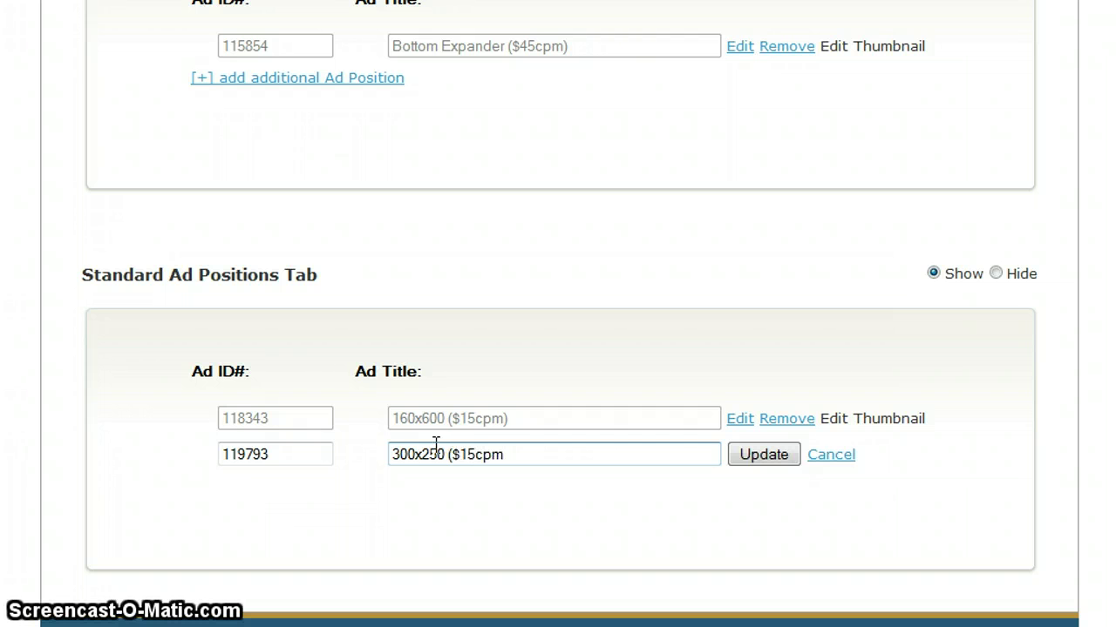
click(775, 459)
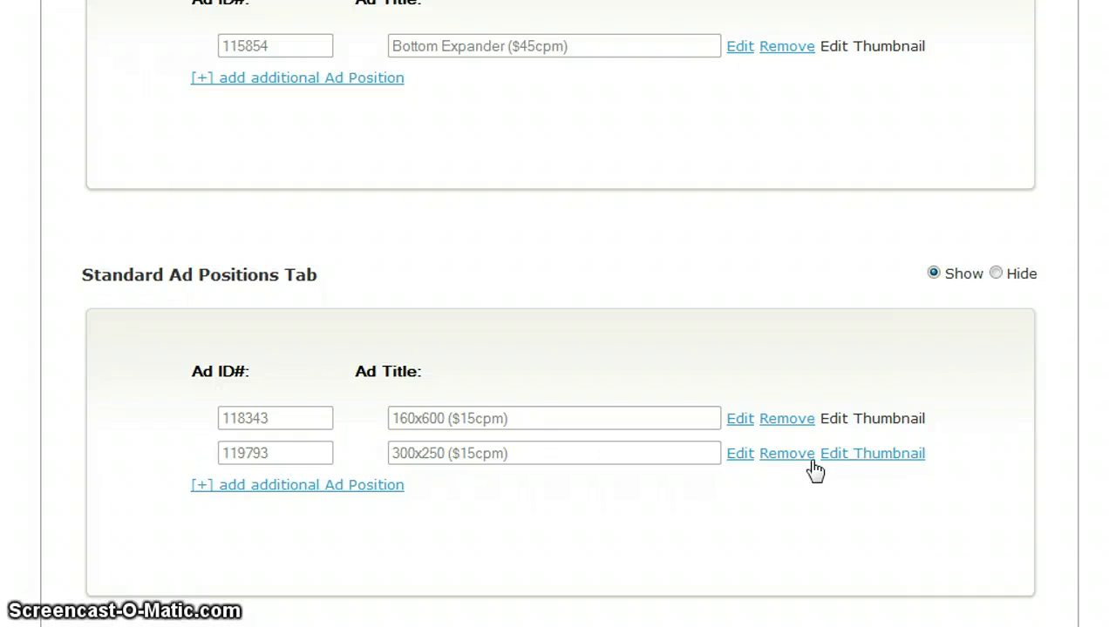
Check the 300x250 ad's current thumbnail, refresh the public Standard Ads showcase and preview the ad there, closing the preview.
click(860, 463)
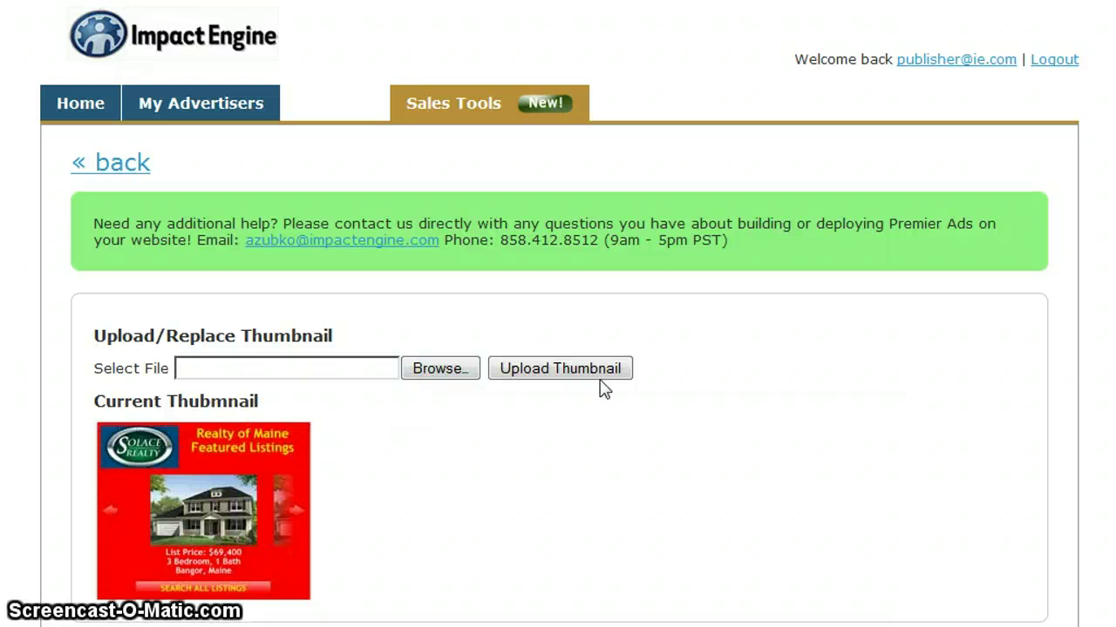
click(110, 168)
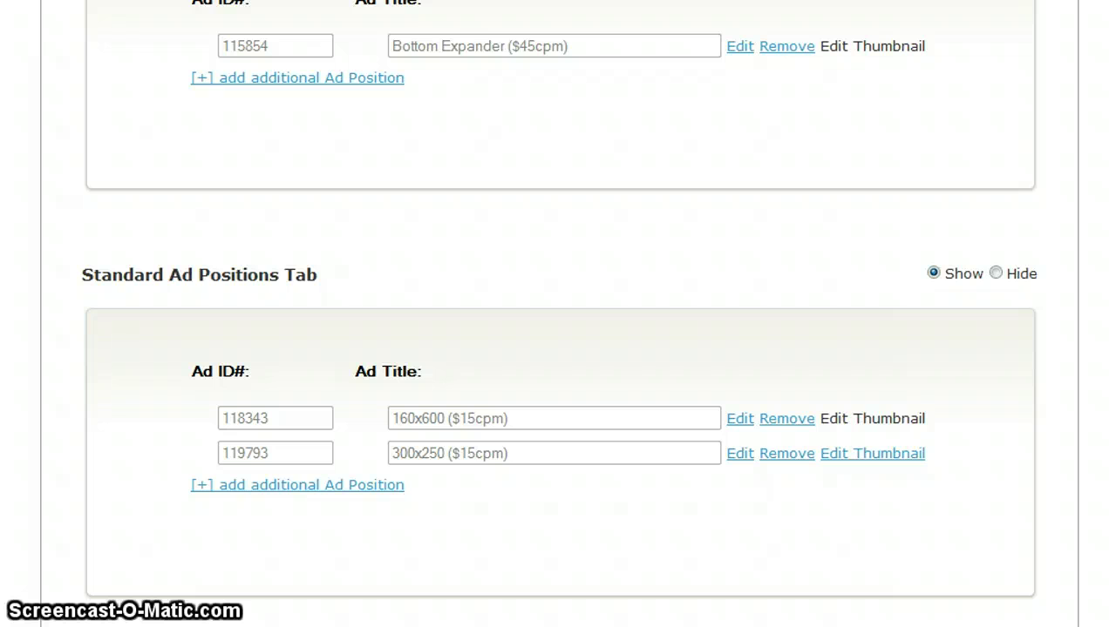
key(ctrl+Tab)
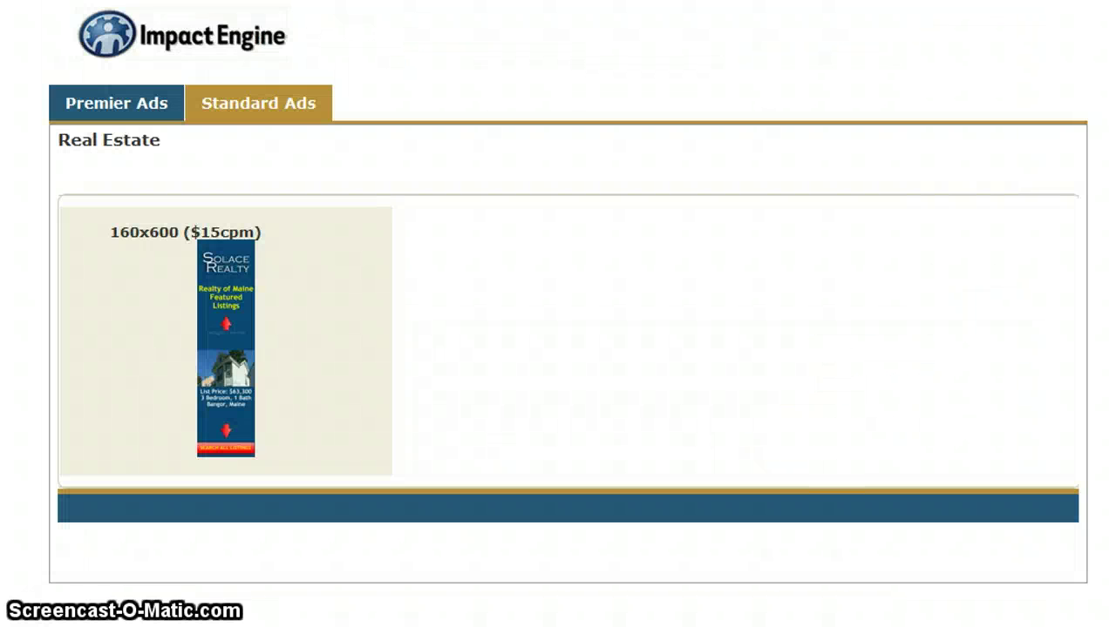
key(F5)
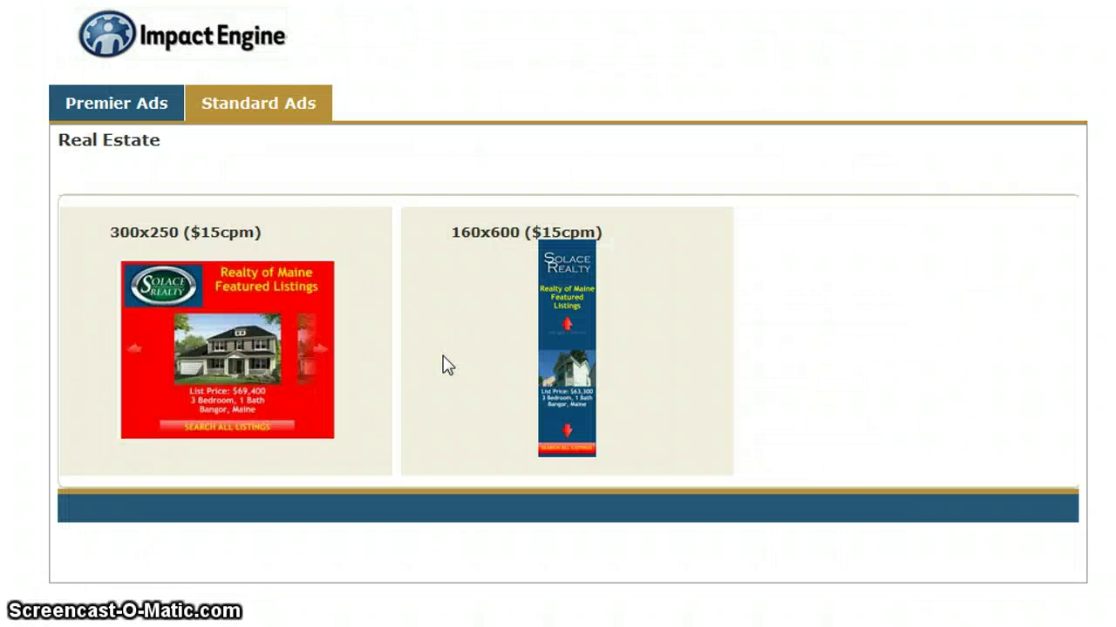
click(266, 366)
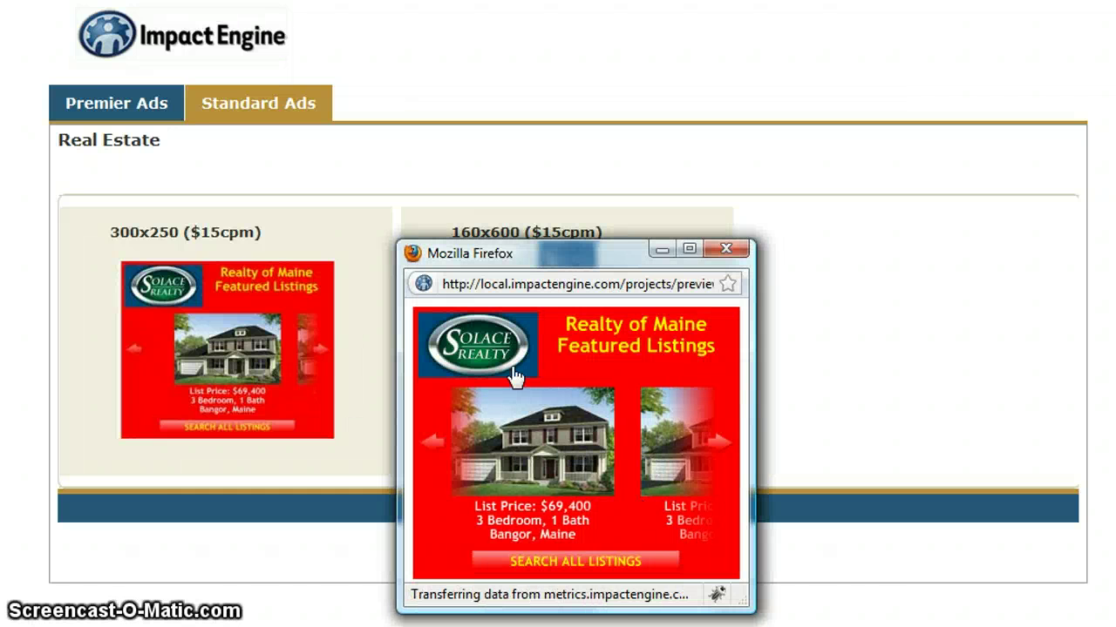
click(728, 253)
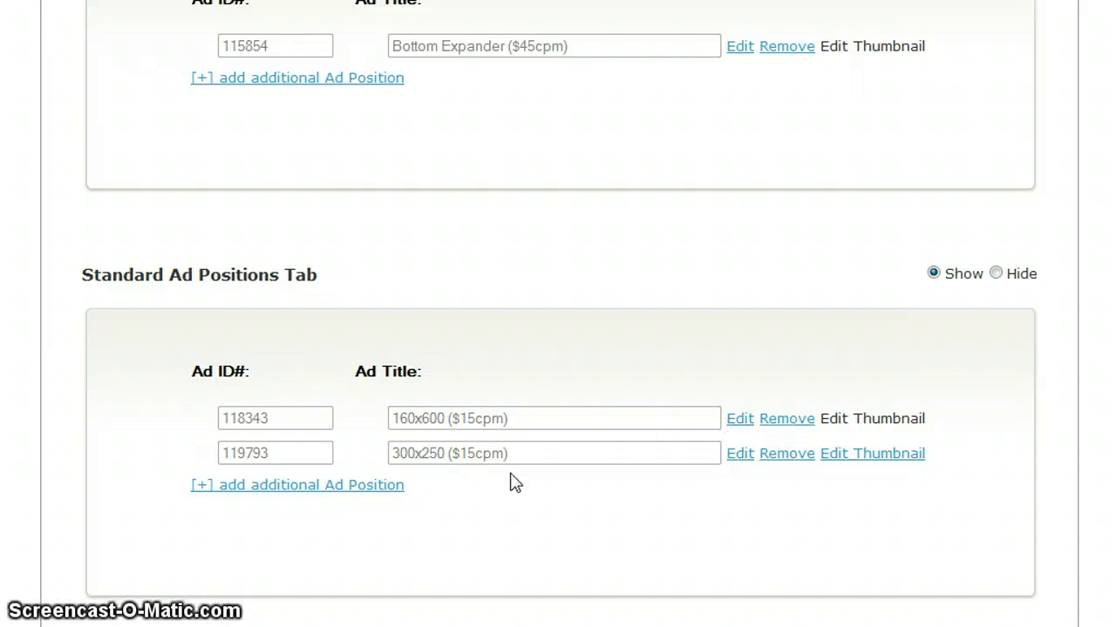
Move the 300x250 ad above the 160x600 ad and check the Premier and Standard ads on the public showcase page.
drag(200, 451, 206, 408)
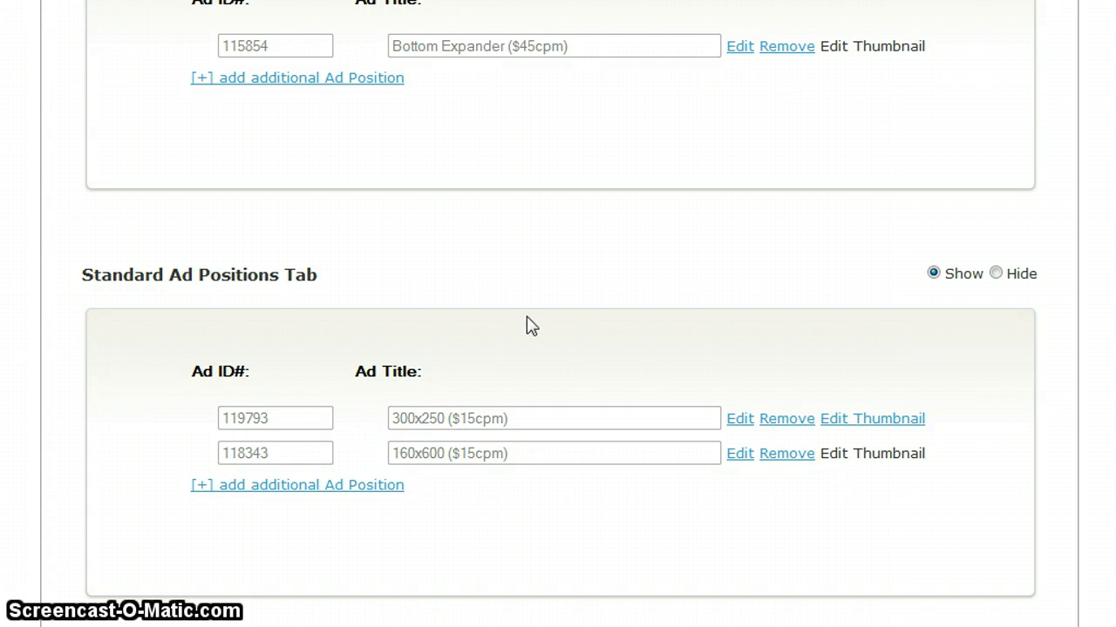
key(ctrl+Tab)
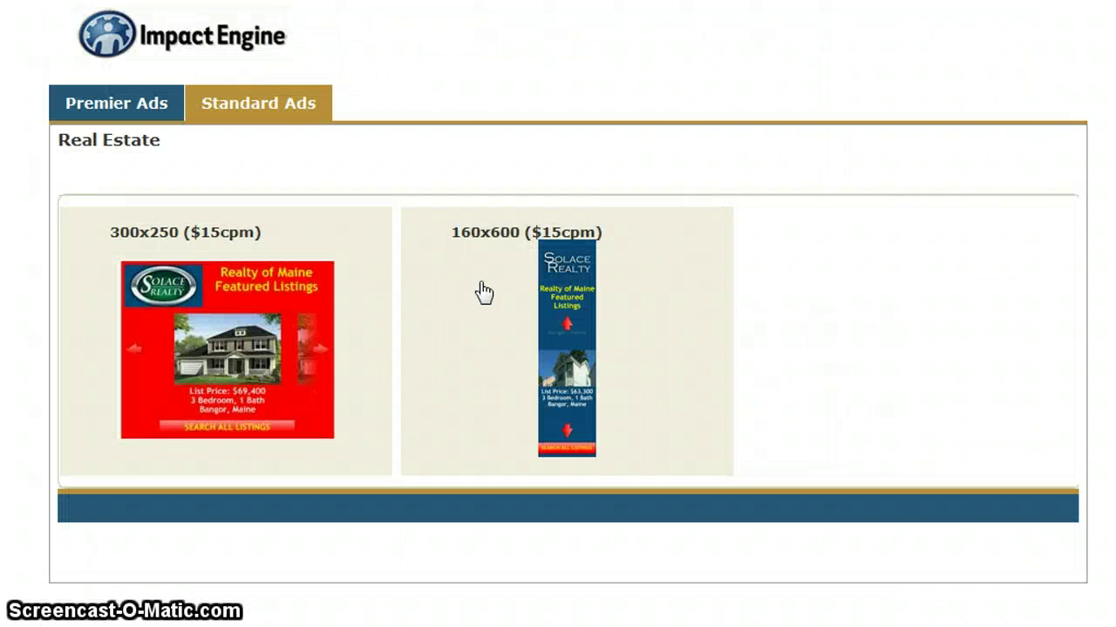
click(83, 105)
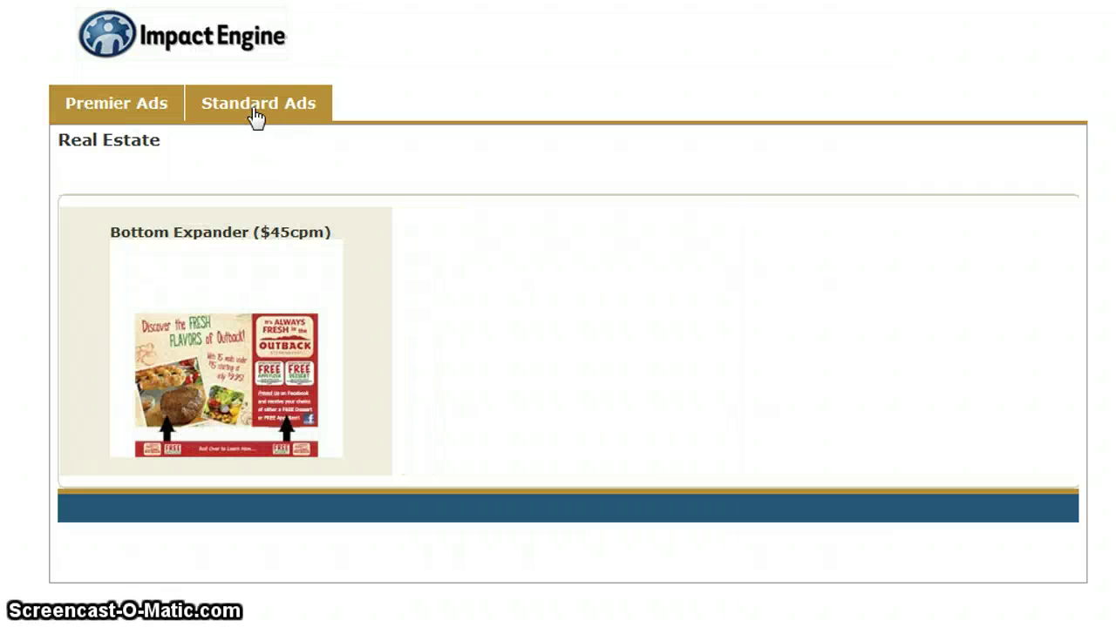
click(256, 113)
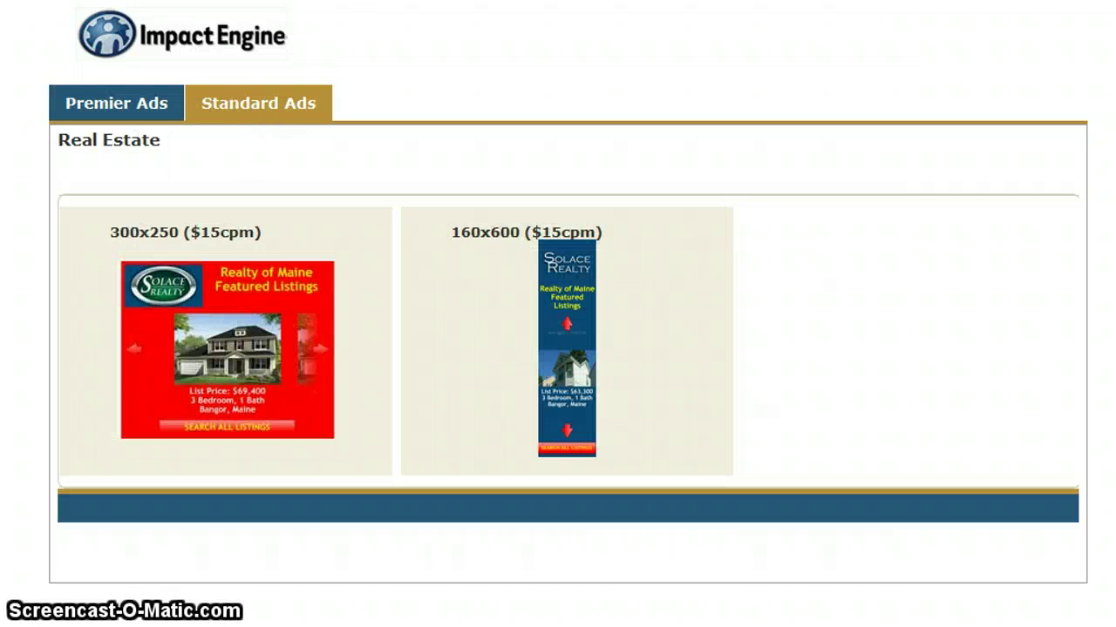
key(ctrl+Tab)
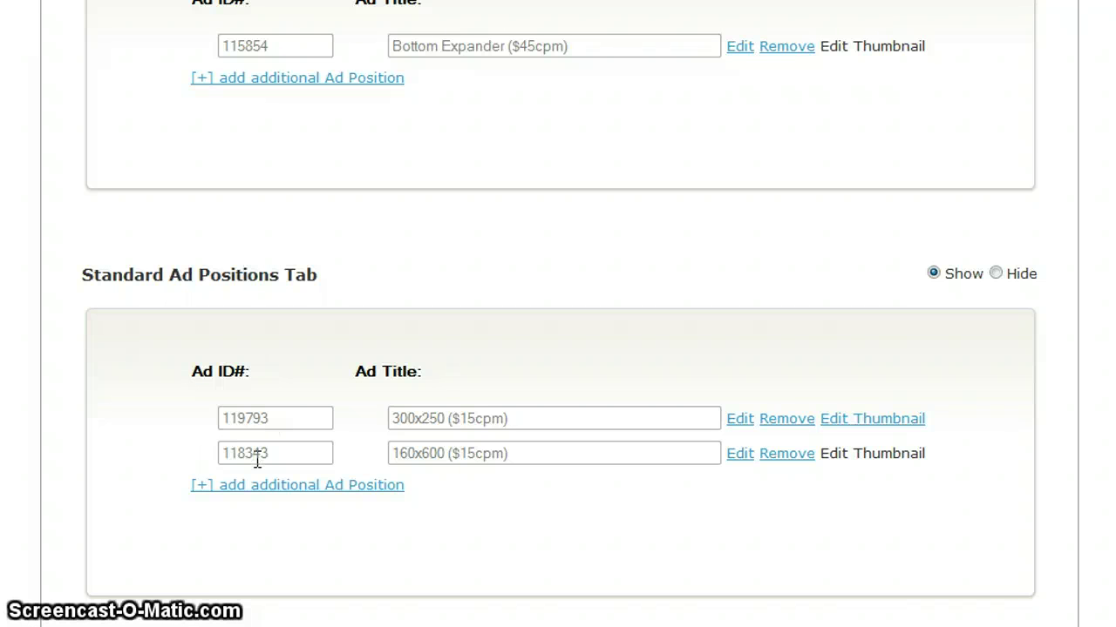
Move the 160x600 ad above the 300x250 ad and open a blank additional ad position under Premier Ad Positions.
drag(204, 450, 203, 408)
scroll(1095, 419, up, 3)
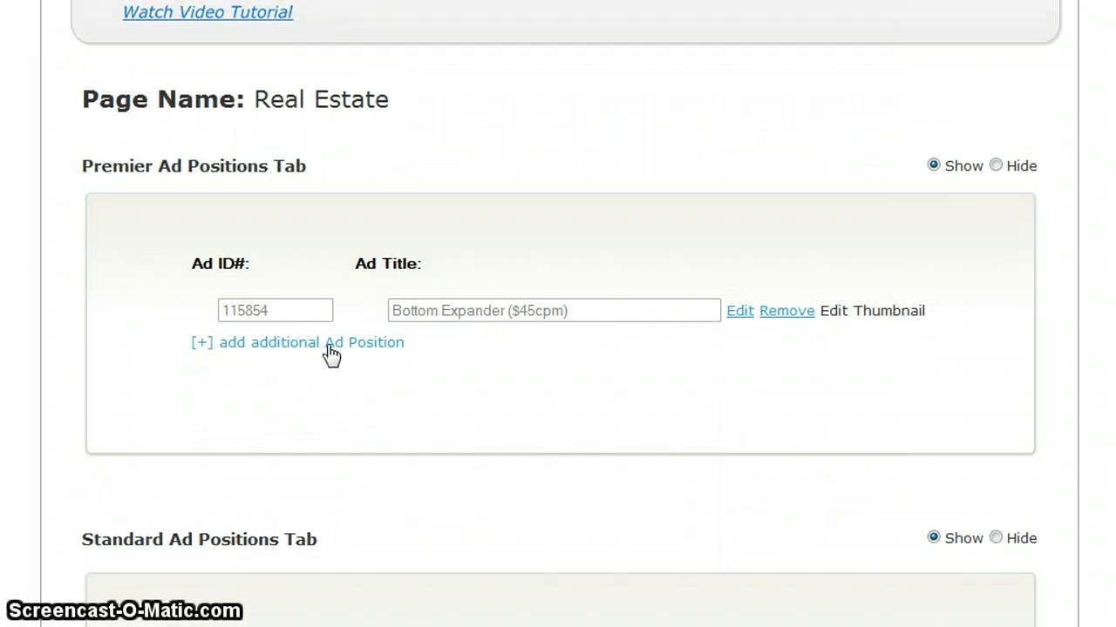
click(331, 345)
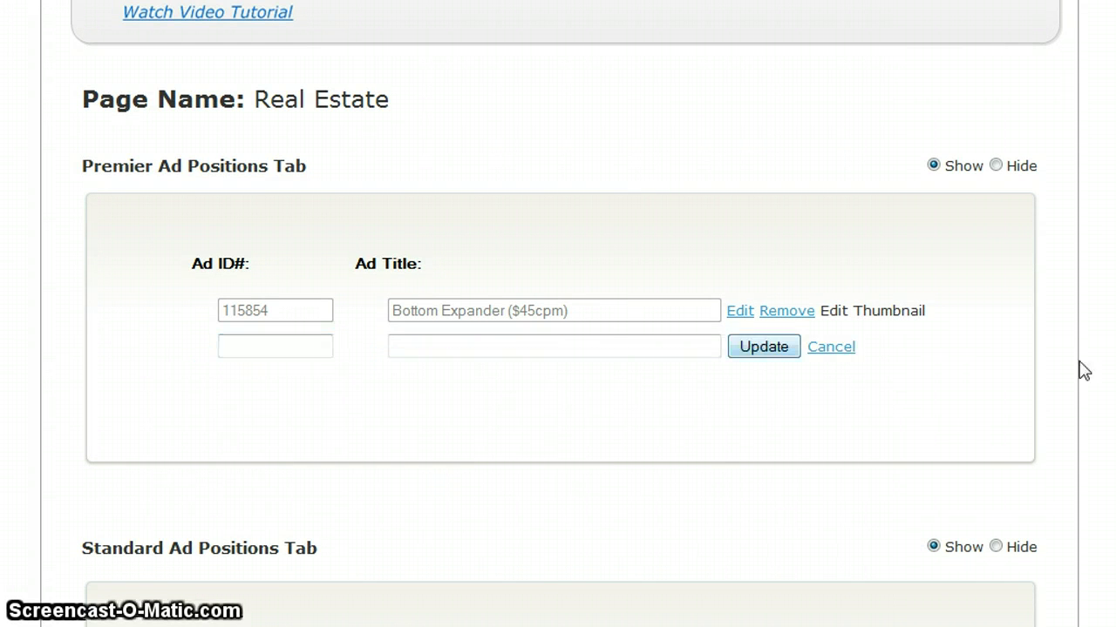
scroll(558, 314, up, 4)
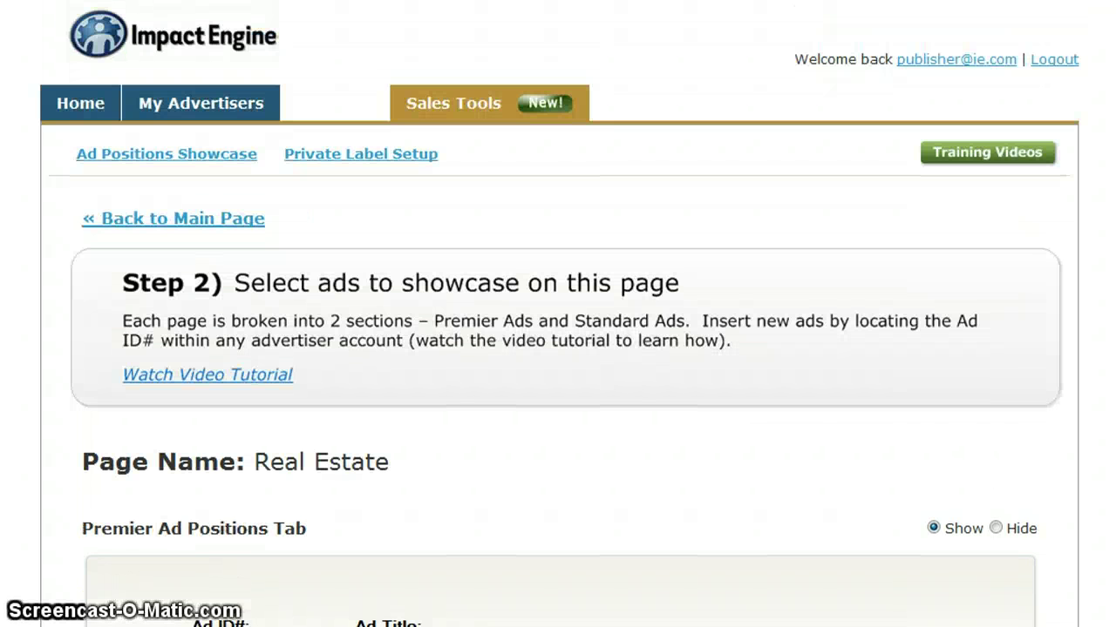